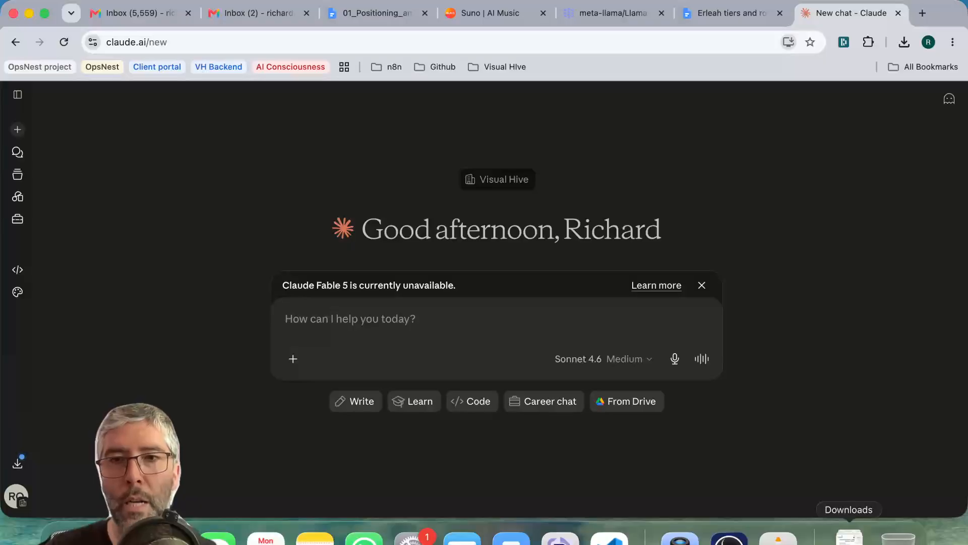
Open the Deliverable Instructions and Criteria PDF from the Downloads folder for viewing.
{"action": "left_click", "coordinate": [850, 538]}
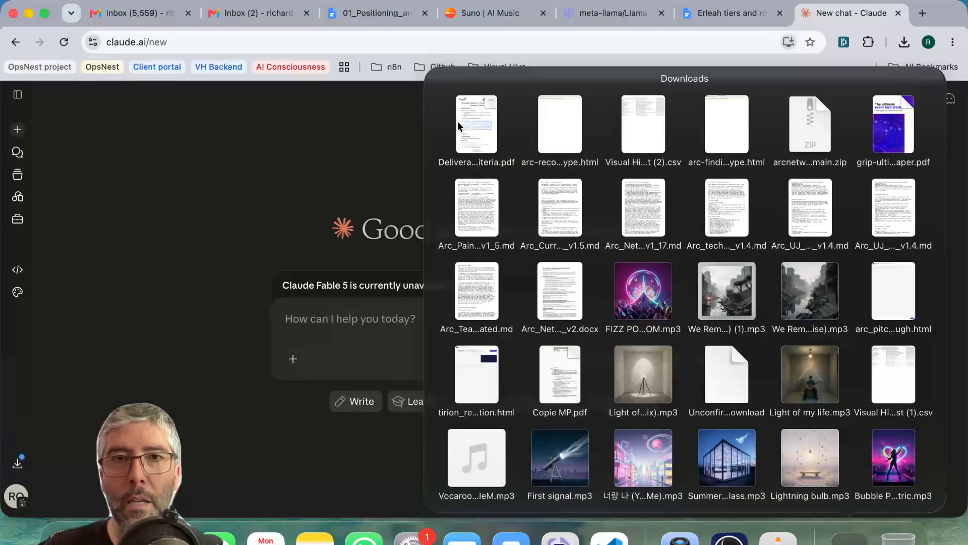
{"action": "left_click", "coordinate": [476, 123]}
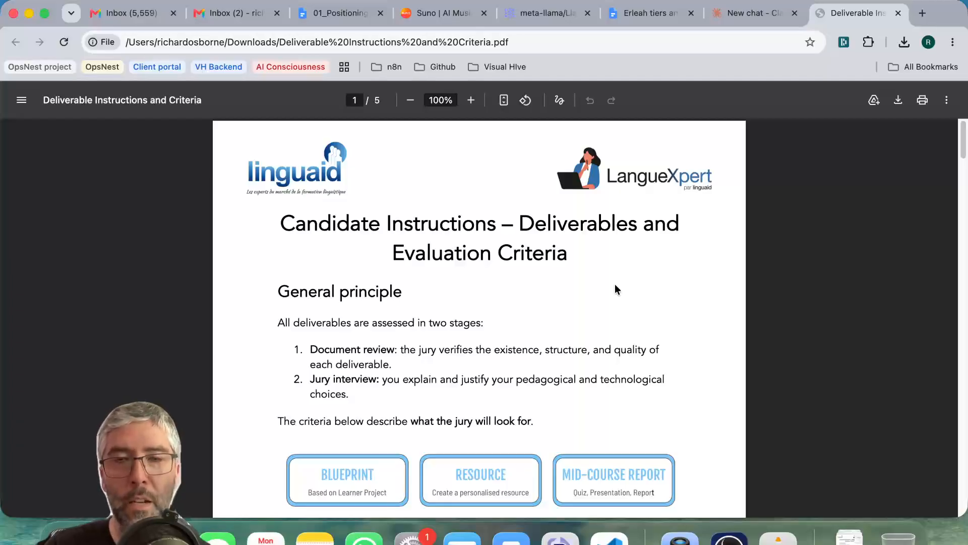
Return to the new Claude chat and attach Deliverable Instructions and Criteria.pdf from the Downloads folder.
{"action": "left_click", "coordinate": [755, 19]}
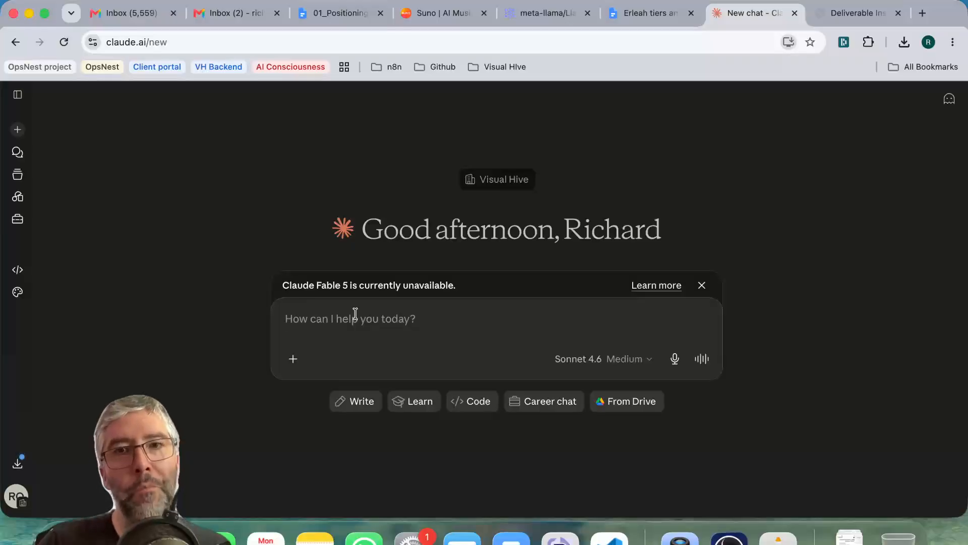
{"action": "left_click", "coordinate": [293, 359]}
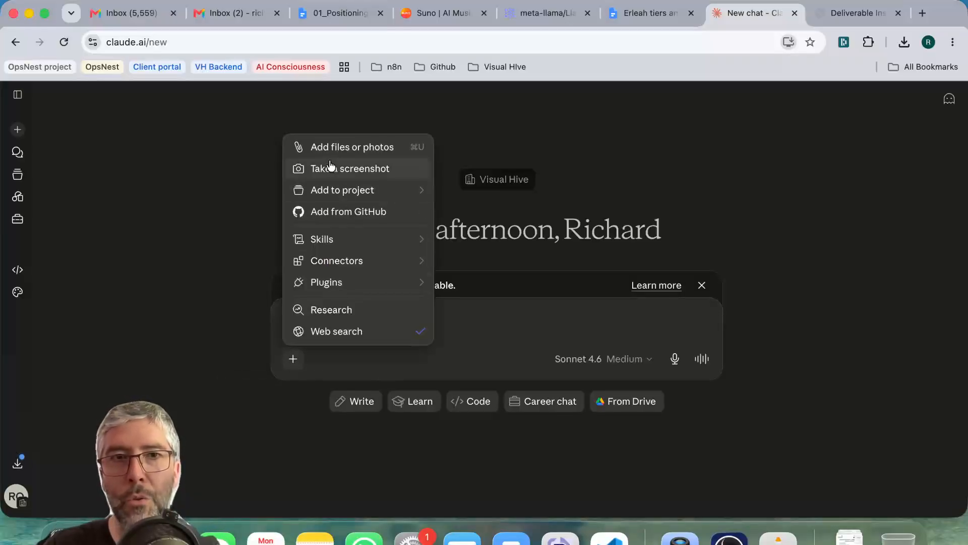
{"action": "left_click", "coordinate": [341, 147]}
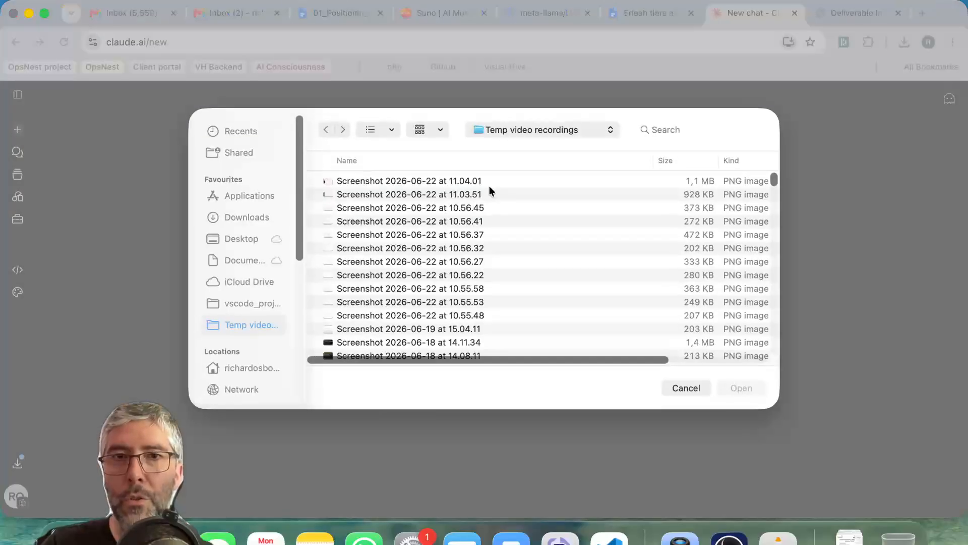
{"action": "left_click", "coordinate": [247, 216]}
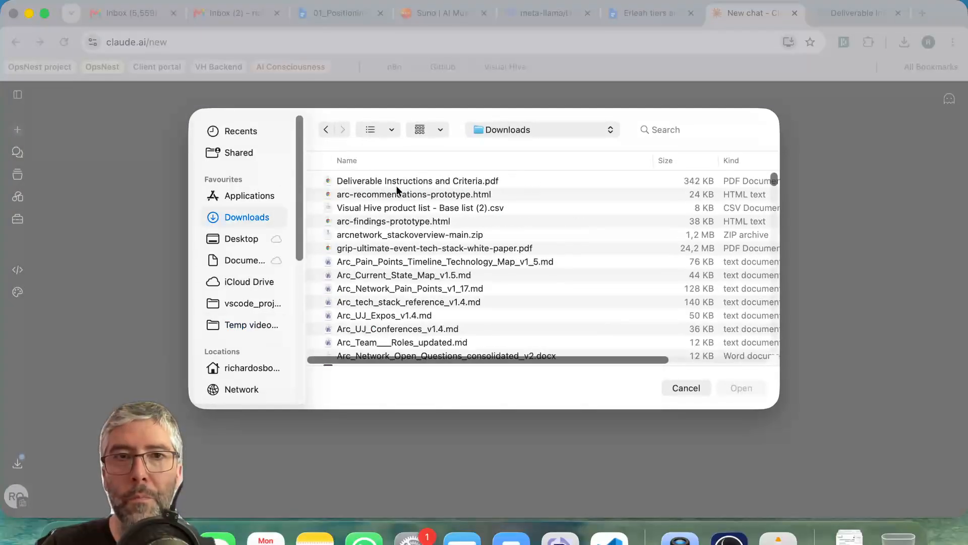
{"action": "left_click", "coordinate": [396, 184]}
{"action": "left_click", "coordinate": [721, 390]}
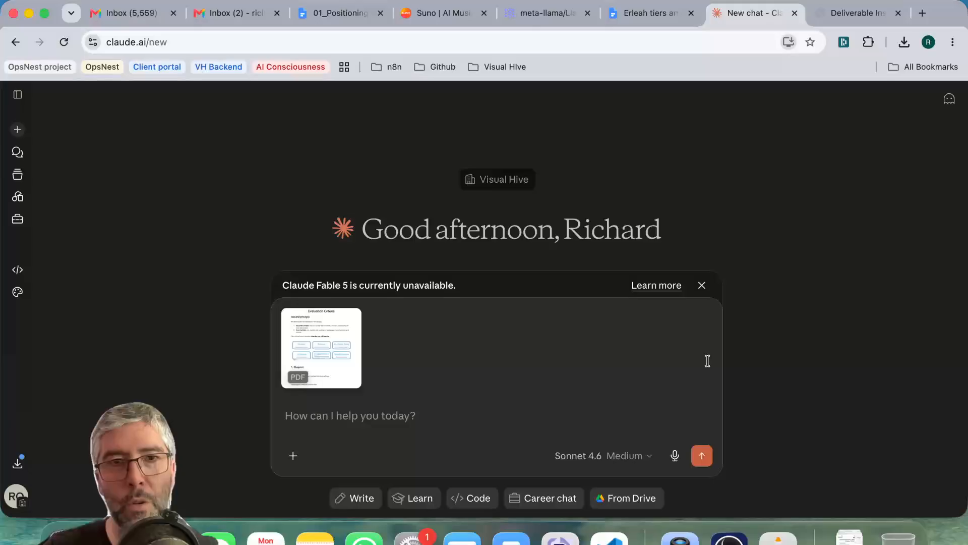
Begin the prompt with "I need to make some changes to this PDF, can we rewrite it in Markdown".
{"action": "left_click", "coordinate": [407, 416]}
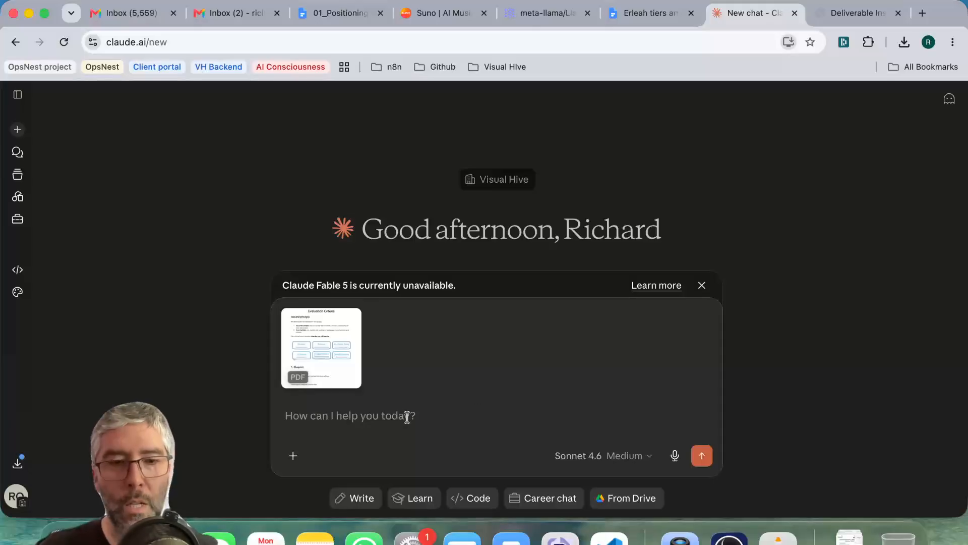
{"action": "type", "text": "I need to make some changes to this PDF? can"}
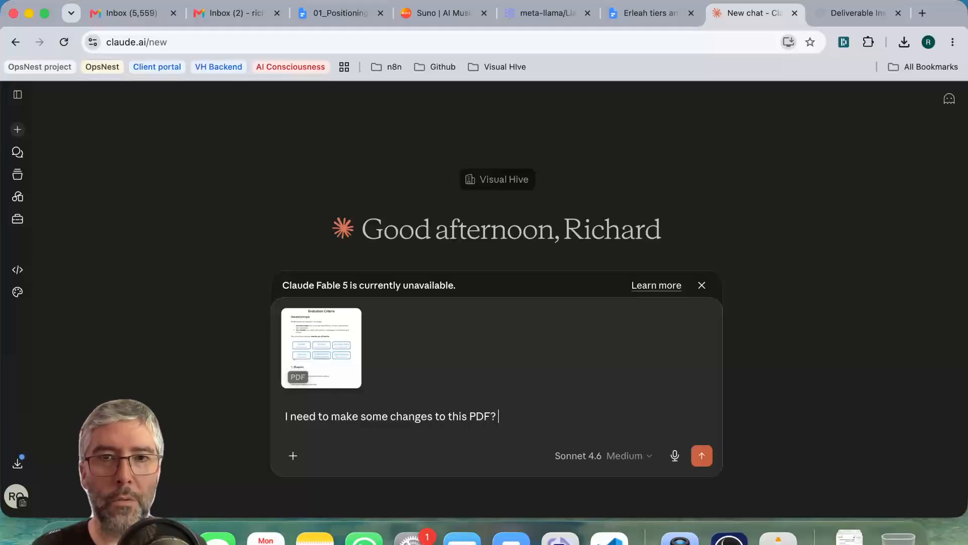
{"action": "key", "text": "BackSpace"}
{"action": "key", "text": "BackSpace"}
{"action": "key", "text": "BackSpace"}
{"action": "key", "text": "BackSpace"}
{"action": "key", "text": "BackSpace"}
{"action": "type", "text": ", can"}
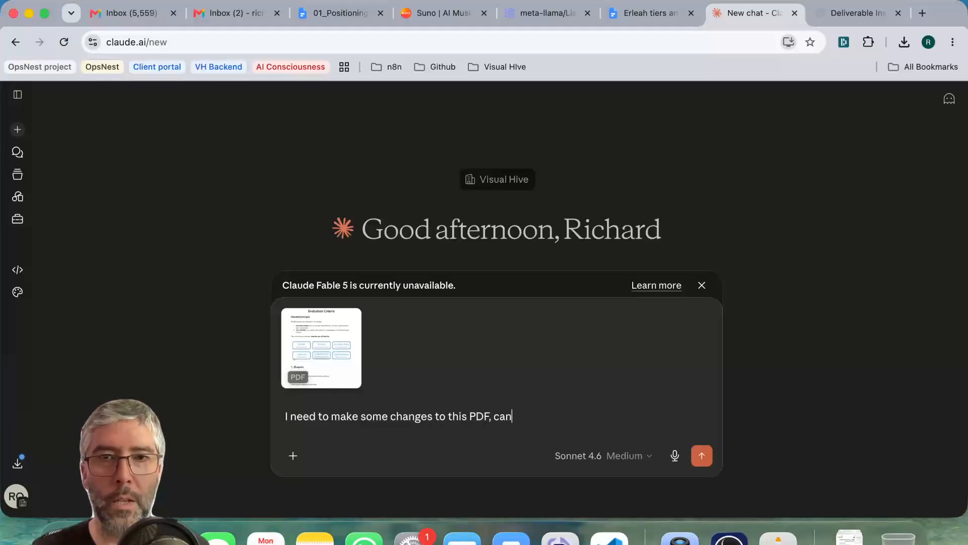
{"action": "type", "text": " we rewrite it in "}
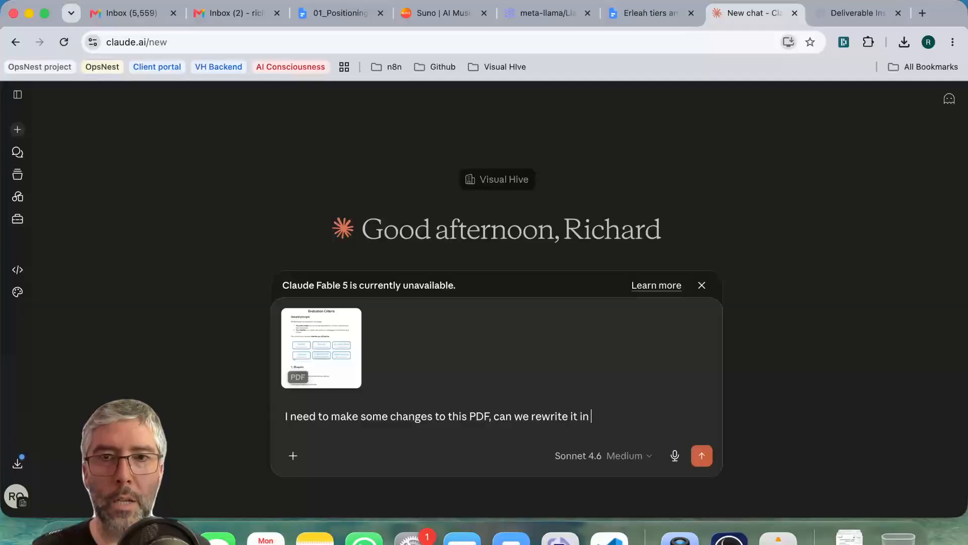
{"action": "type", "text": "Markdo"}
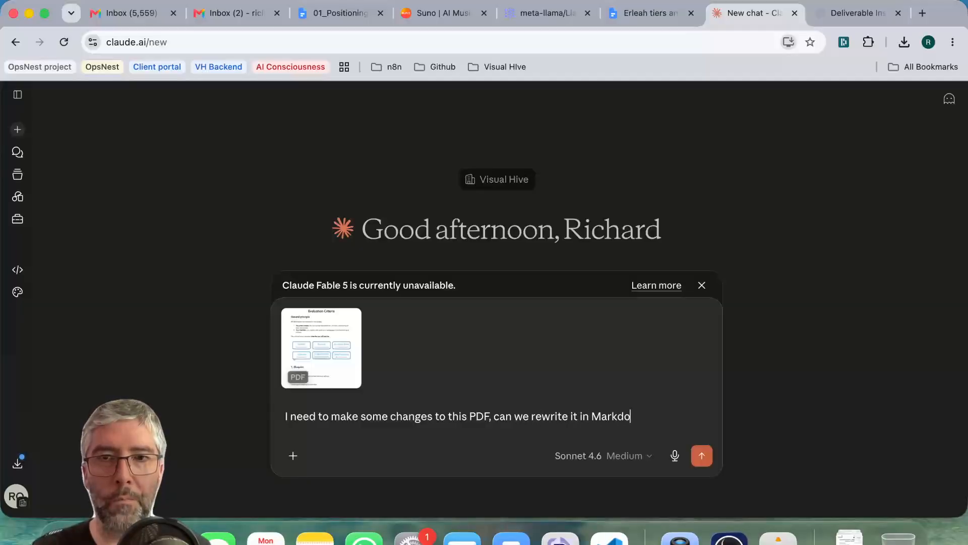
{"action": "type", "text": "wn so t"}
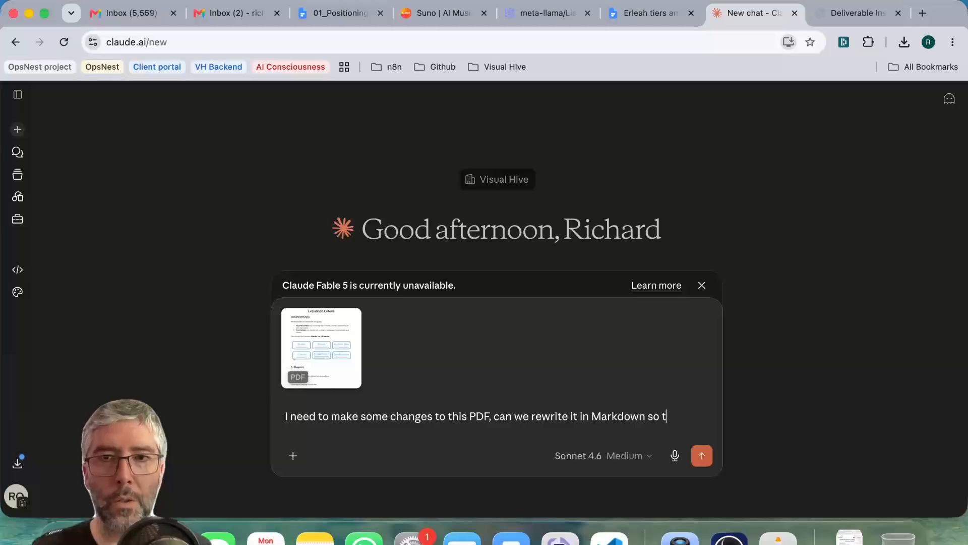
{"action": "type", "text": "hat we can discus"}
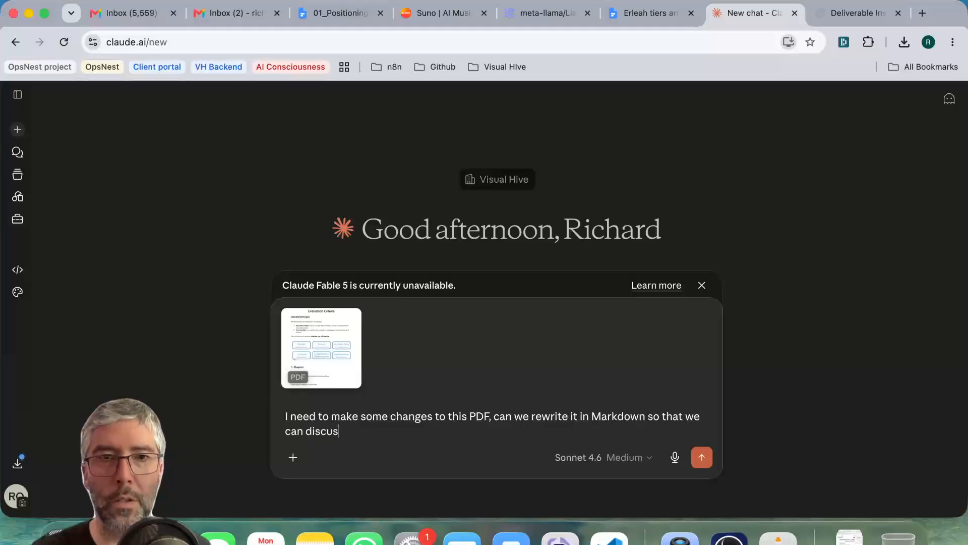
{"action": "type", "text": "s changes and th"}
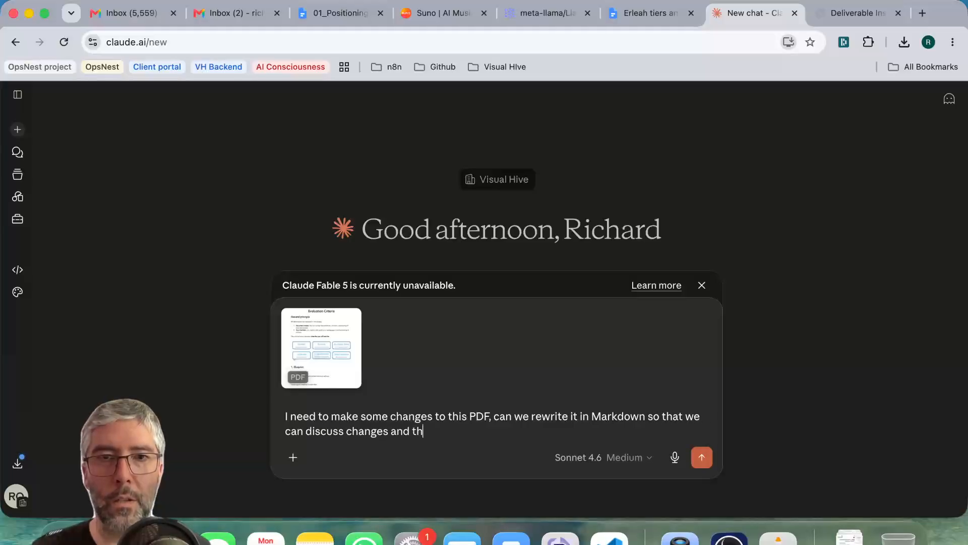
{"action": "type", "text": "en I'll "}
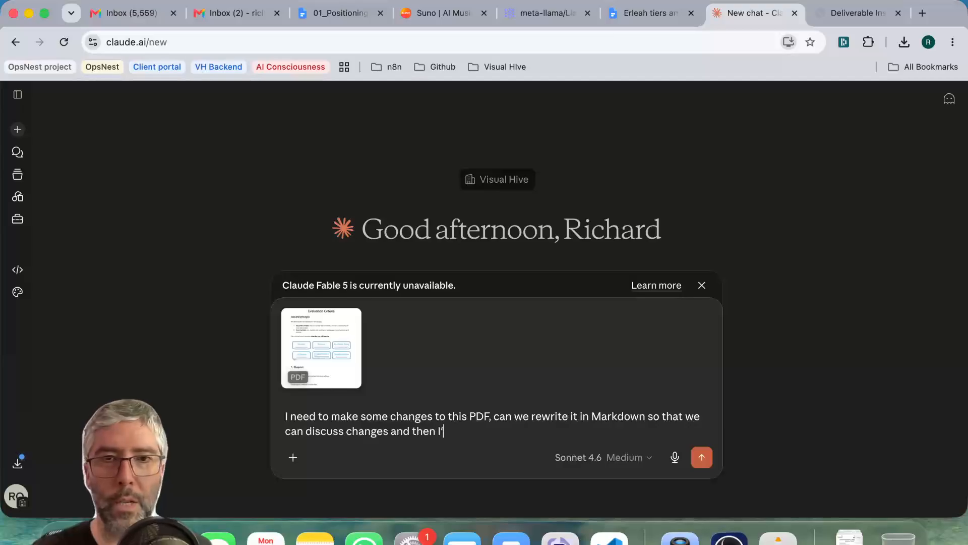
{"action": "type", "text": "bring it ba"}
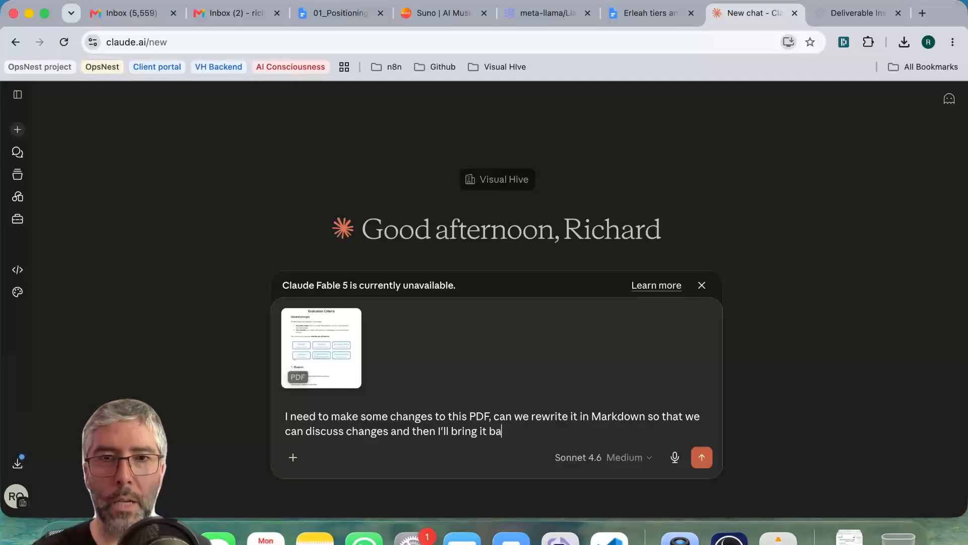
{"action": "type", "text": "ck into docx format"}
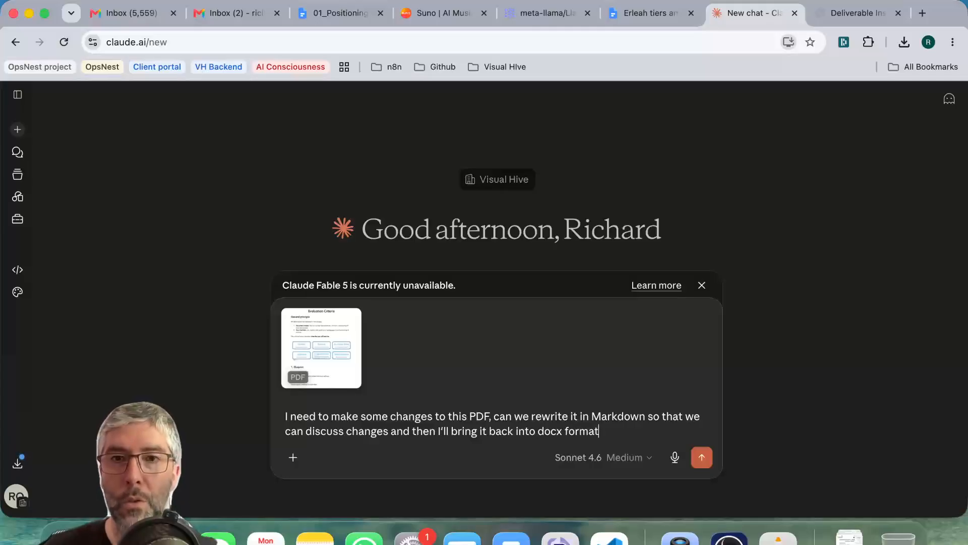
Complete the prompt with "so that we can discuss changes and then I'll bring it back into docx format", send it and dismiss the notice.
{"action": "left_click", "coordinate": [702, 458]}
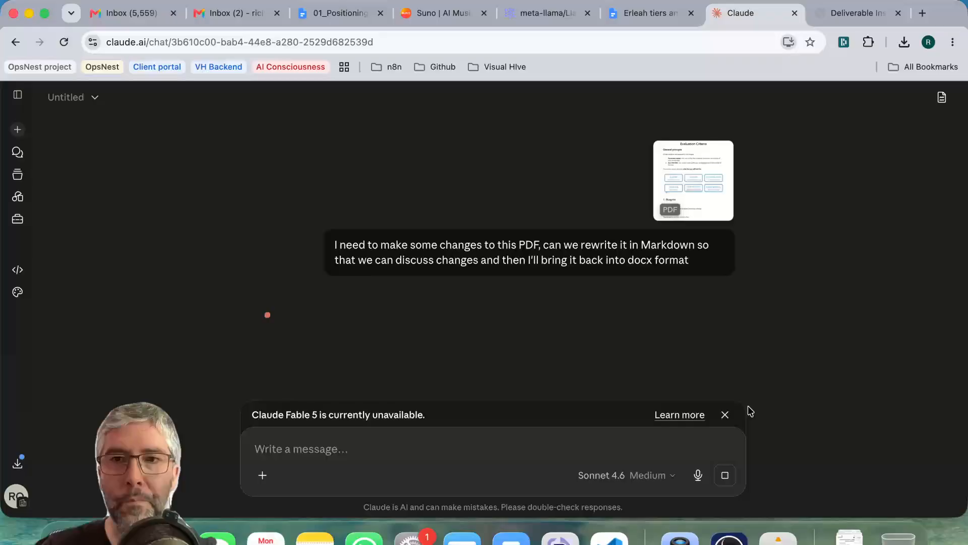
{"action": "left_click", "coordinate": [726, 415]}
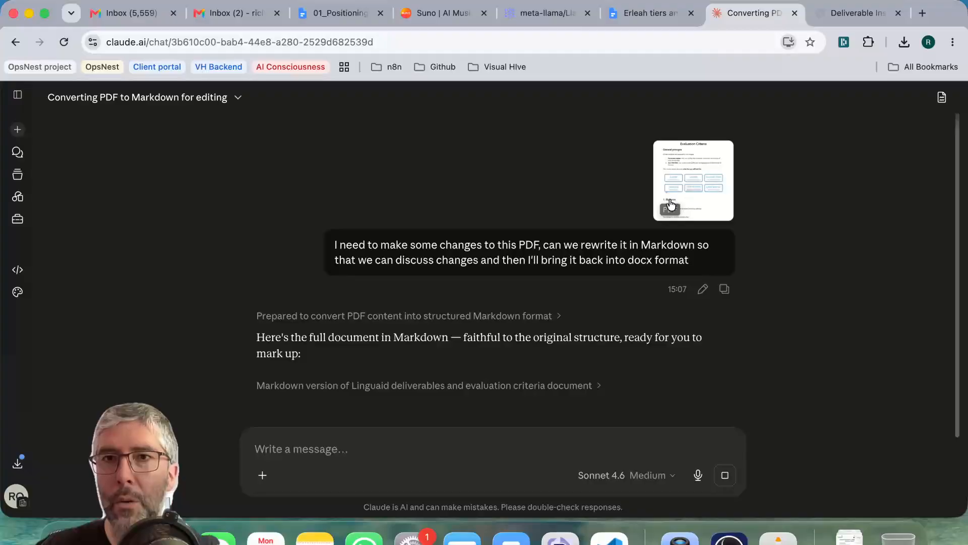
Examine the first page of the original PDF, from the title and general principle through the diagram to the Blueprint requirements.
{"action": "left_click", "coordinate": [839, 14]}
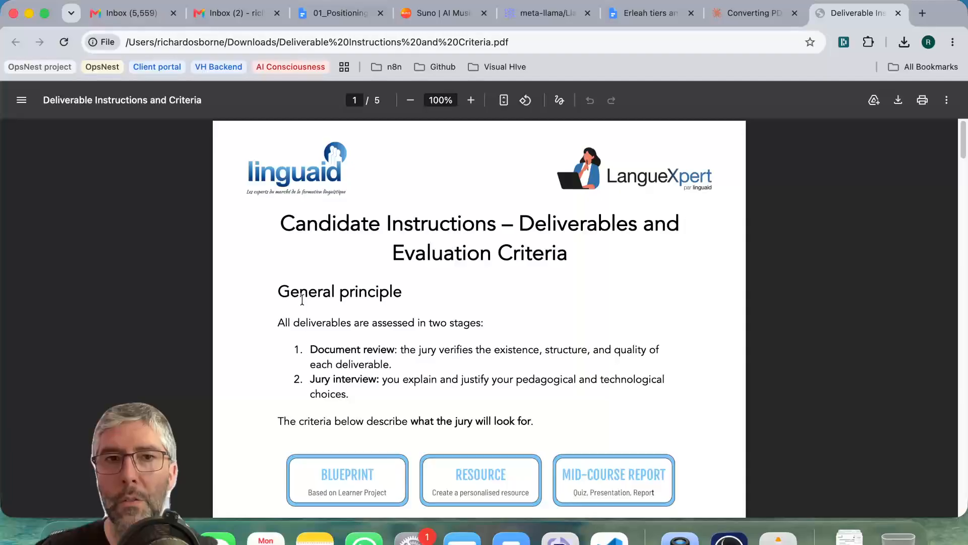
{"action": "left_click_drag", "start_coordinate": [321, 289], "coordinate": [451, 223]}
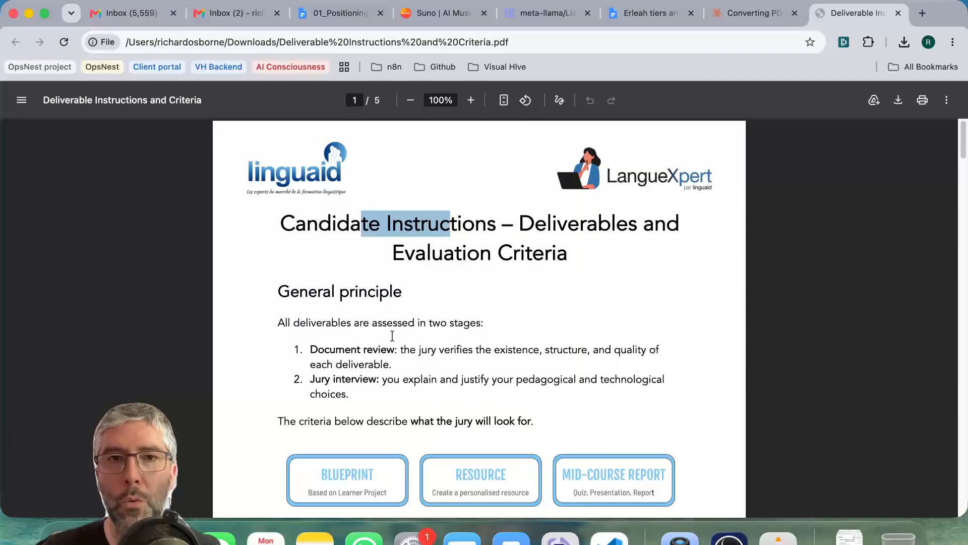
{"action": "left_click_drag", "start_coordinate": [311, 349], "coordinate": [361, 381]}
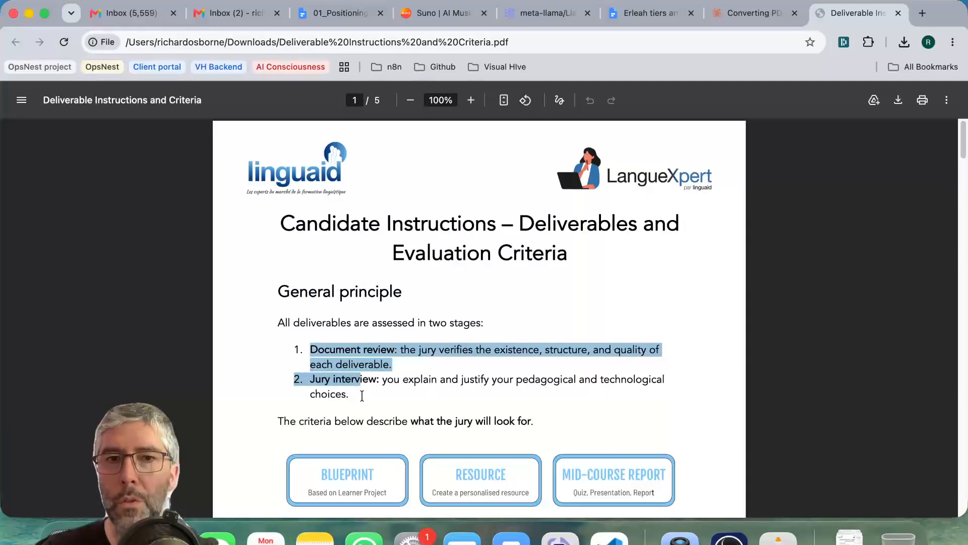
{"action": "scroll", "coordinate": [368, 396], "scroll_direction": "down", "scroll_amount": 5}
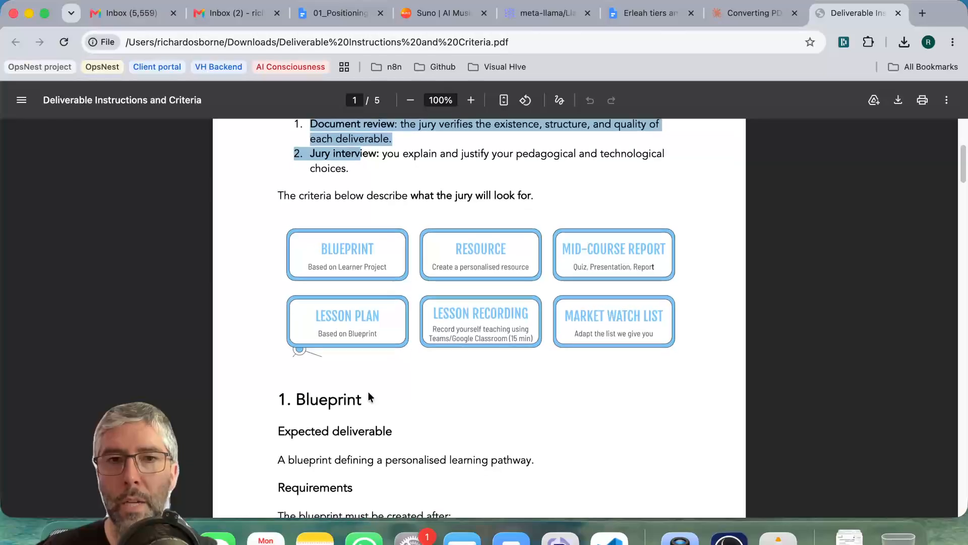
{"action": "scroll", "coordinate": [368, 396], "scroll_direction": "down", "scroll_amount": 3}
{"action": "left_click_drag", "start_coordinate": [322, 376], "coordinate": [366, 429]}
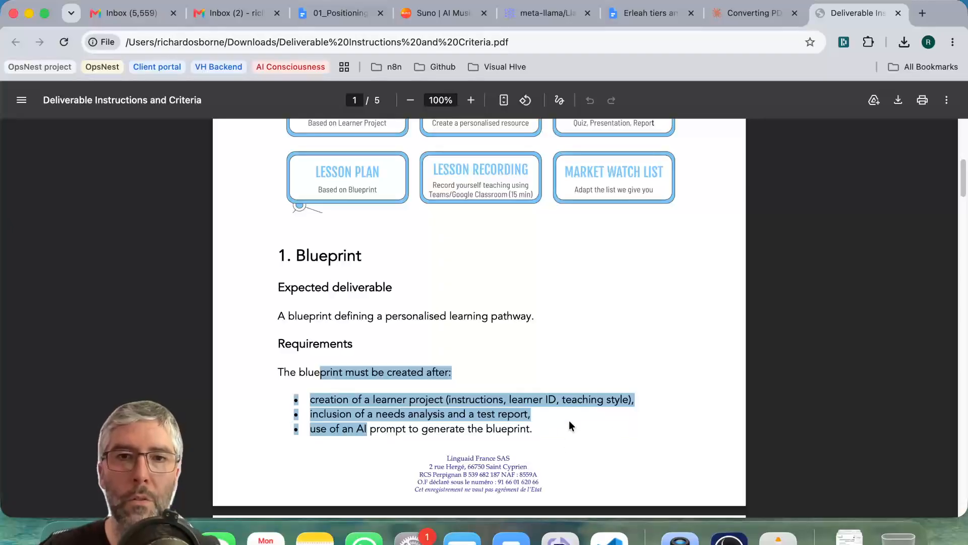
{"action": "scroll", "coordinate": [534, 380], "scroll_direction": "up", "scroll_amount": 6}
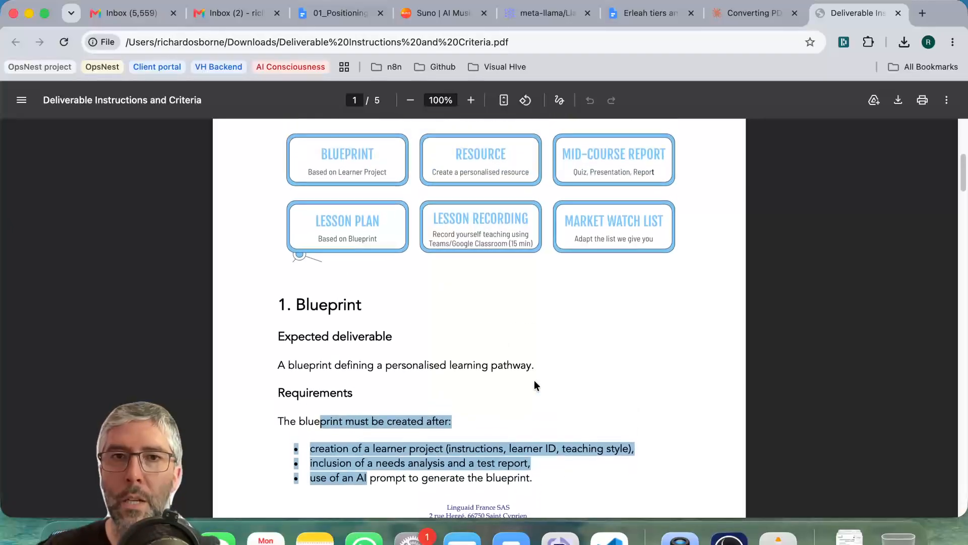
Return to the chat and review the generated Markdown document and Claude's notes on the transcription.
{"action": "left_click", "coordinate": [745, 13]}
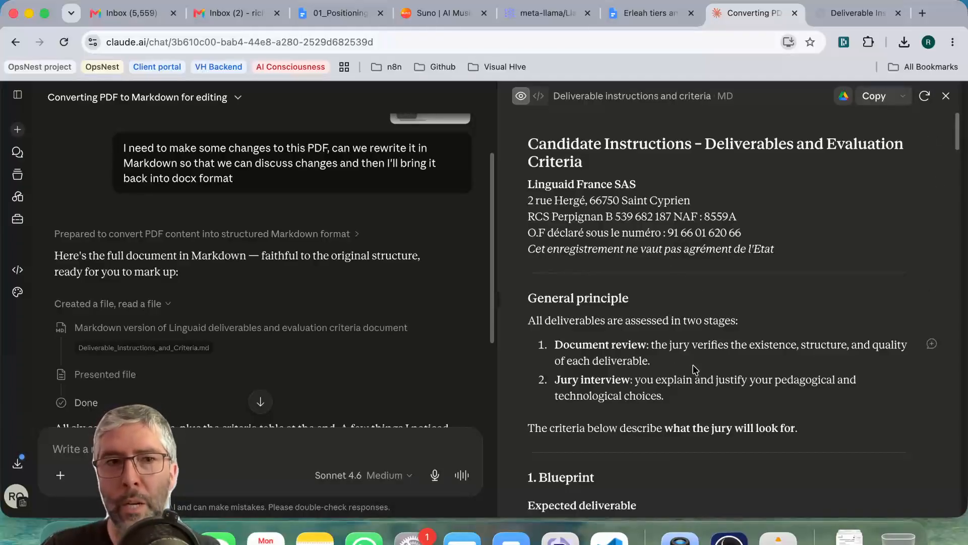
{"action": "scroll", "coordinate": [689, 360], "scroll_direction": "down", "scroll_amount": 3}
{"action": "scroll", "coordinate": [689, 359], "scroll_direction": "down", "scroll_amount": 10}
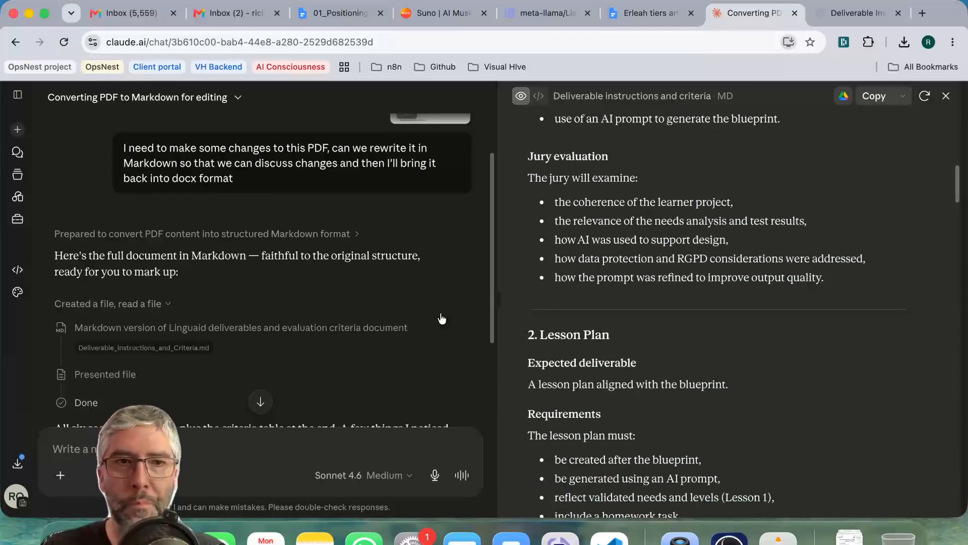
{"action": "scroll", "coordinate": [353, 273], "scroll_direction": "down", "scroll_amount": 6}
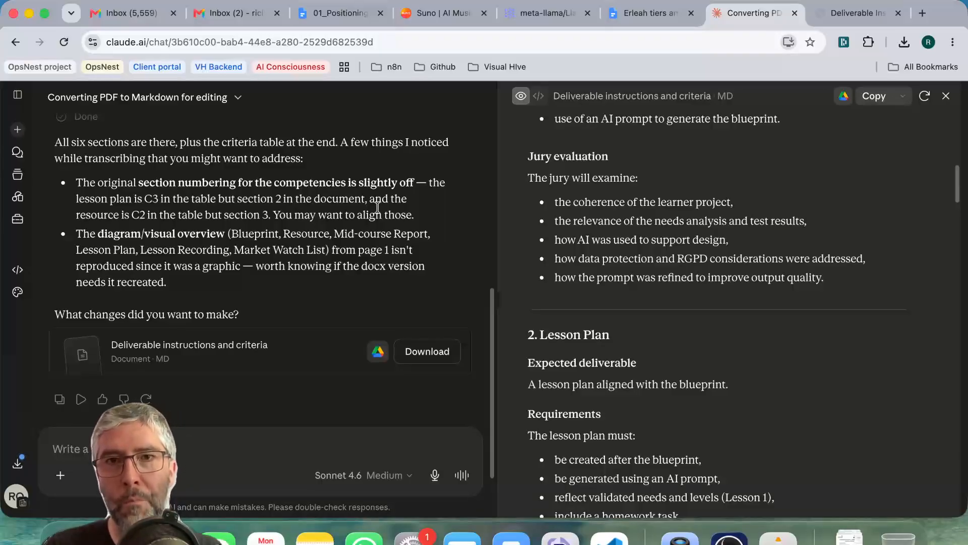
{"action": "left_click_drag", "start_coordinate": [572, 157], "coordinate": [662, 364]}
{"action": "left_click", "coordinate": [688, 338]}
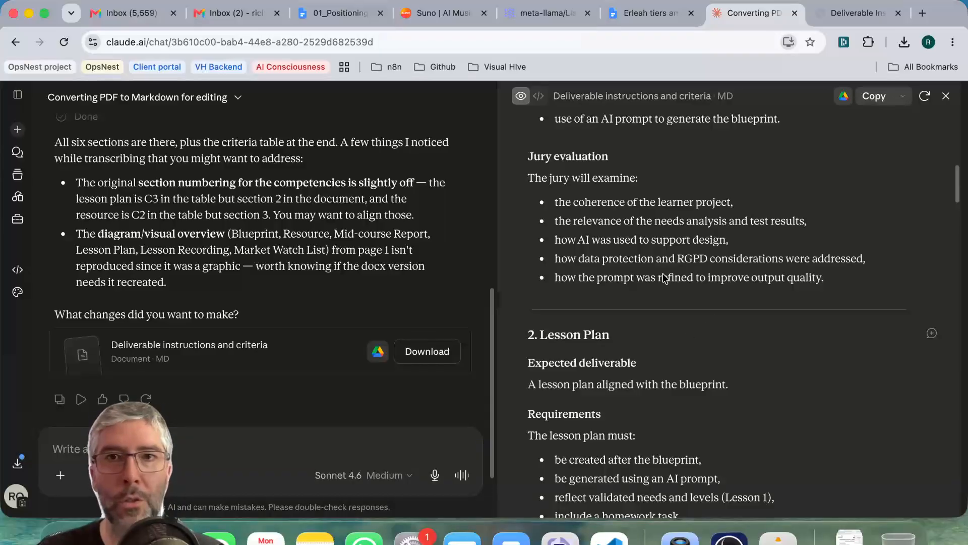
{"action": "left_click_drag", "start_coordinate": [559, 157], "coordinate": [648, 240]}
{"action": "left_click", "coordinate": [648, 240]}
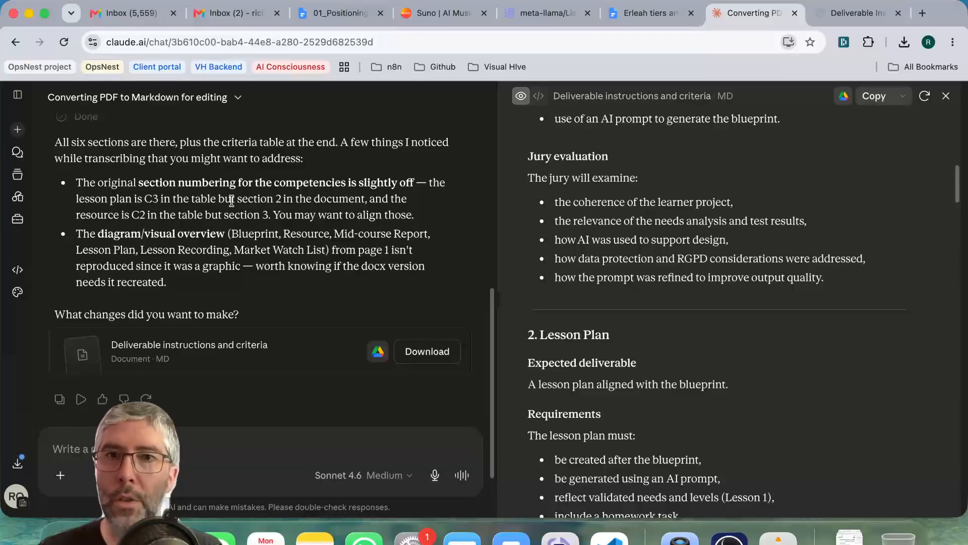
Move the PDF-to-Markdown chat into a new project named "LX improvements".
{"action": "left_click", "coordinate": [239, 99]}
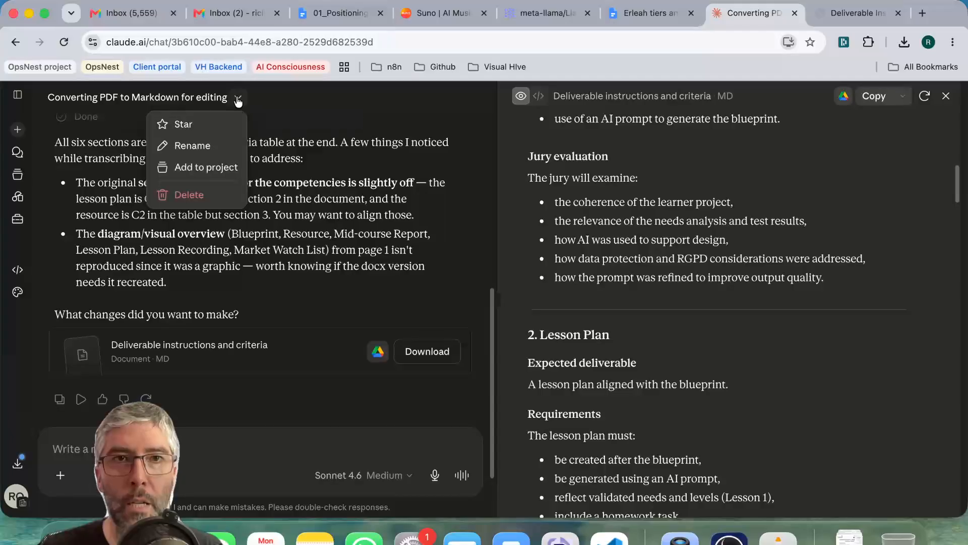
{"action": "left_click", "coordinate": [204, 167]}
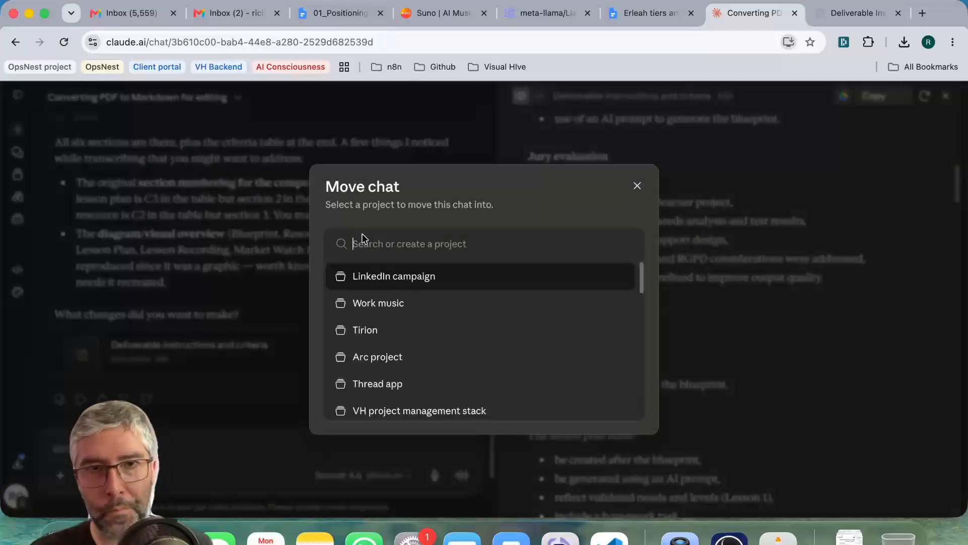
{"action": "type", "text": "LX"}
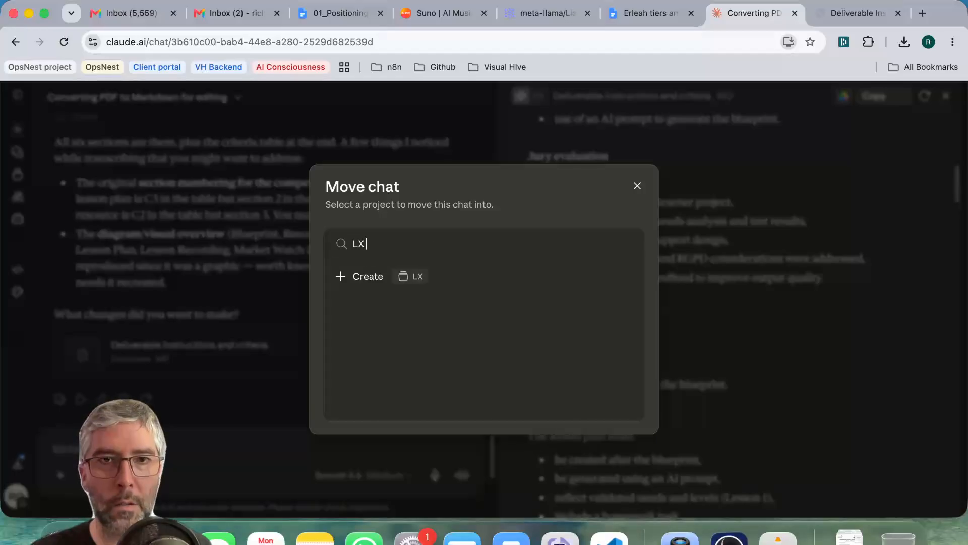
{"action": "type", "text": " improvements"}
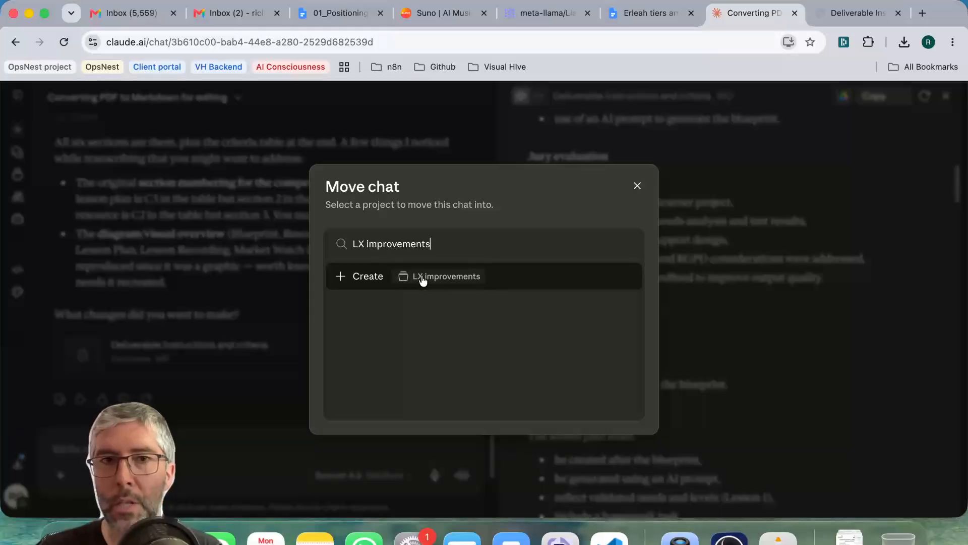
{"action": "left_click", "coordinate": [419, 281]}
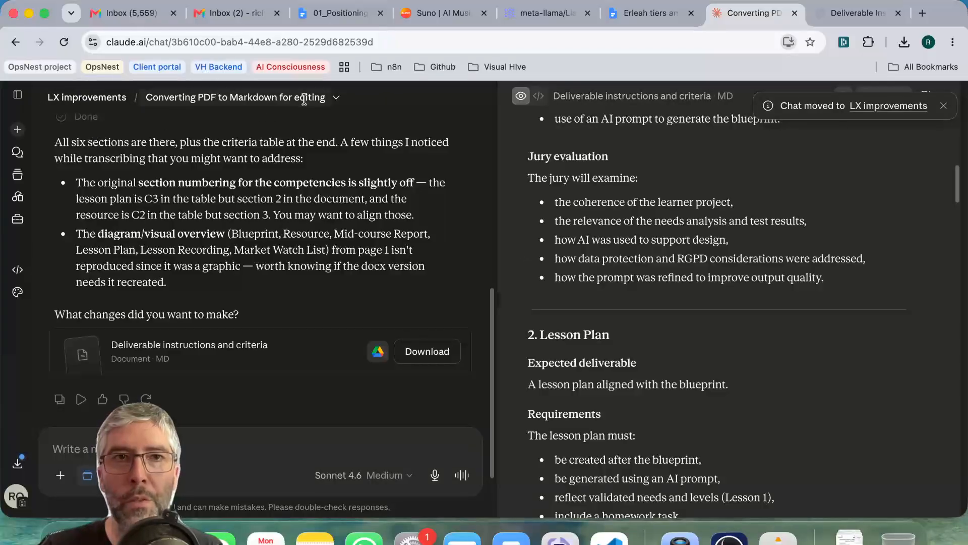
Open the LX improvements project page and examine its title, chat list, memory and instructions areas.
{"action": "left_click", "coordinate": [95, 96]}
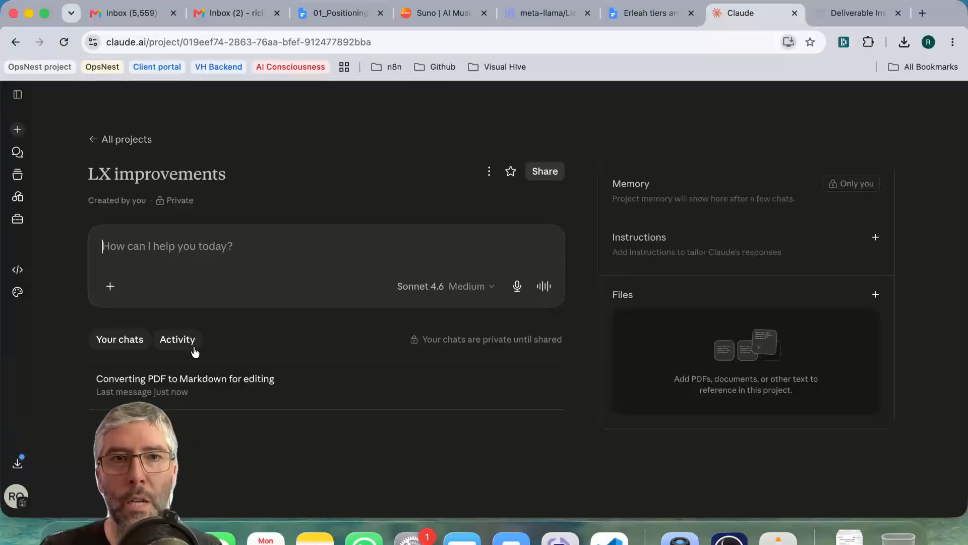
{"action": "left_click_drag", "start_coordinate": [101, 173], "coordinate": [219, 173]}
{"action": "left_click_drag", "start_coordinate": [632, 183], "coordinate": [730, 201]}
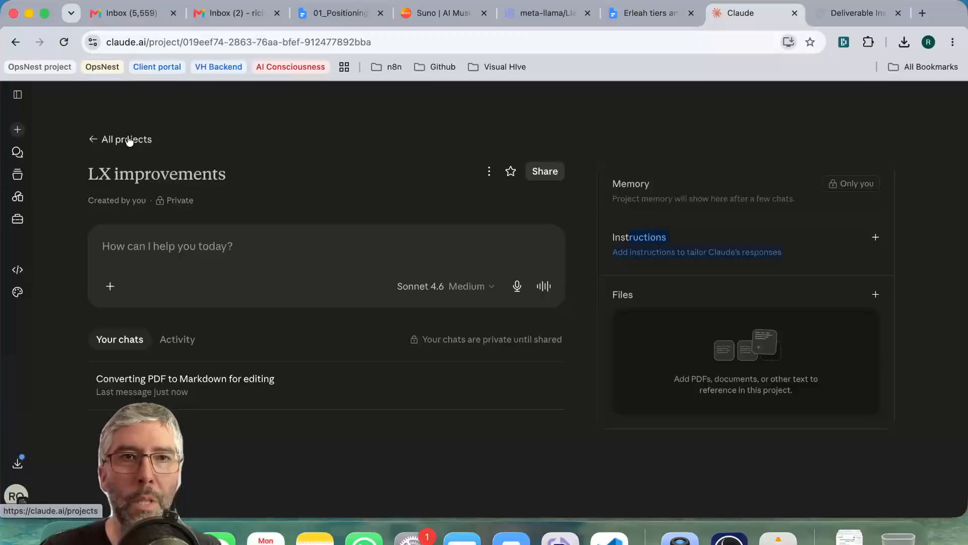
Return to the conversion chat, open the "Deliverable instructions and criteria" document and add it to the project.
{"action": "left_click", "coordinate": [17, 42]}
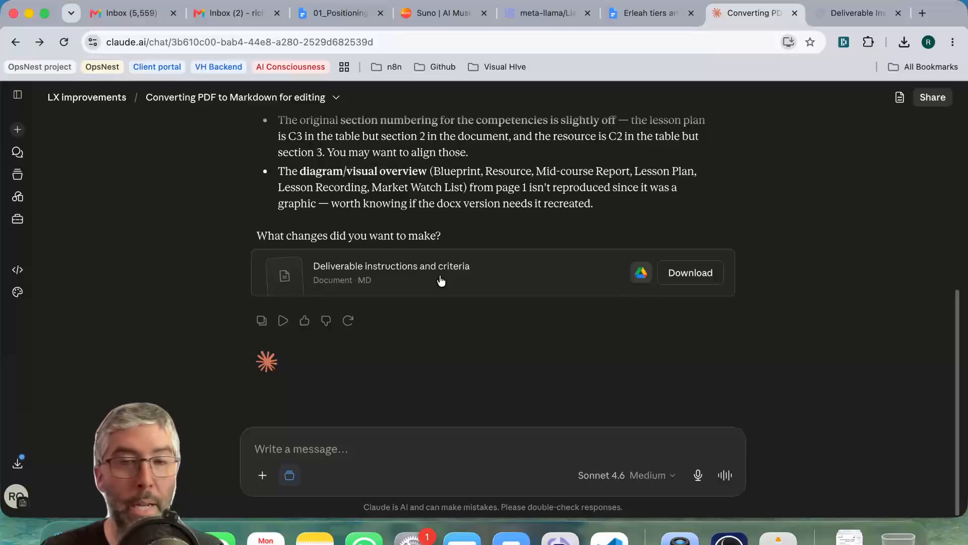
{"action": "left_click", "coordinate": [442, 281]}
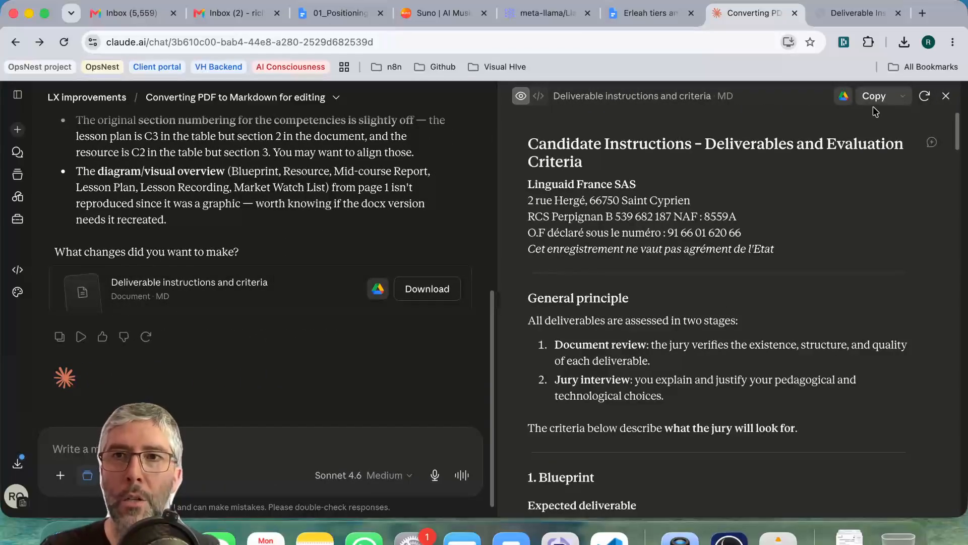
{"action": "left_click", "coordinate": [904, 97]}
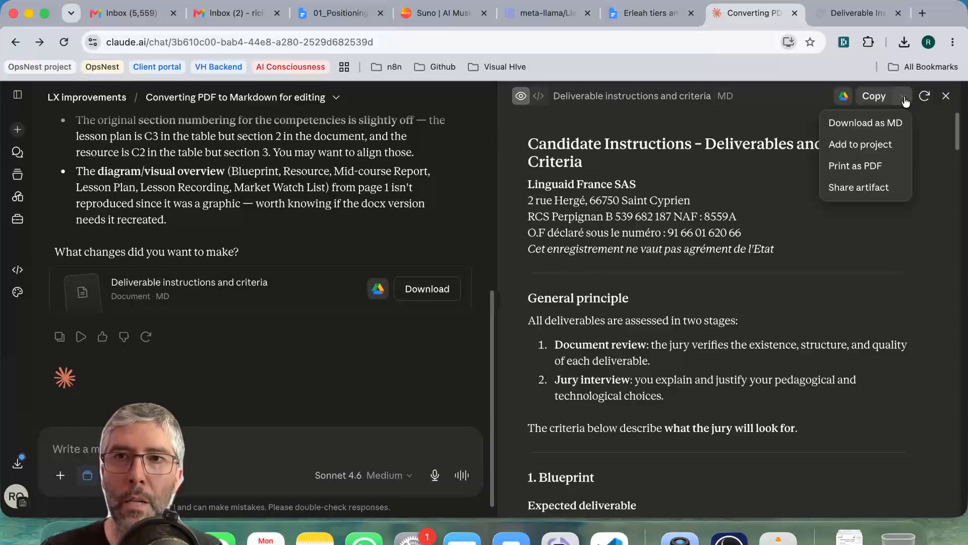
{"action": "left_click", "coordinate": [859, 147]}
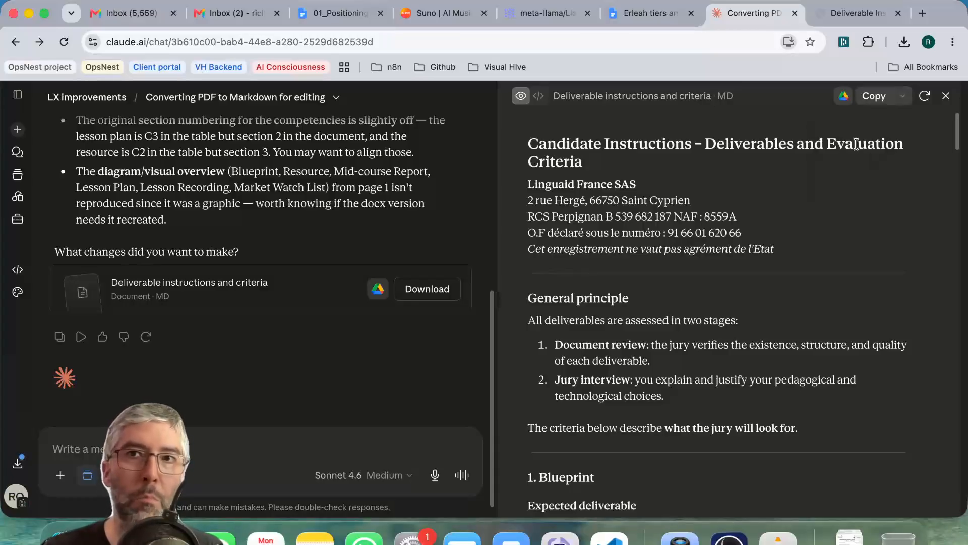
Go back to the LX improvements project page and check the available sources for adding project files.
{"action": "left_click", "coordinate": [87, 97]}
{"action": "left_click", "coordinate": [875, 296]}
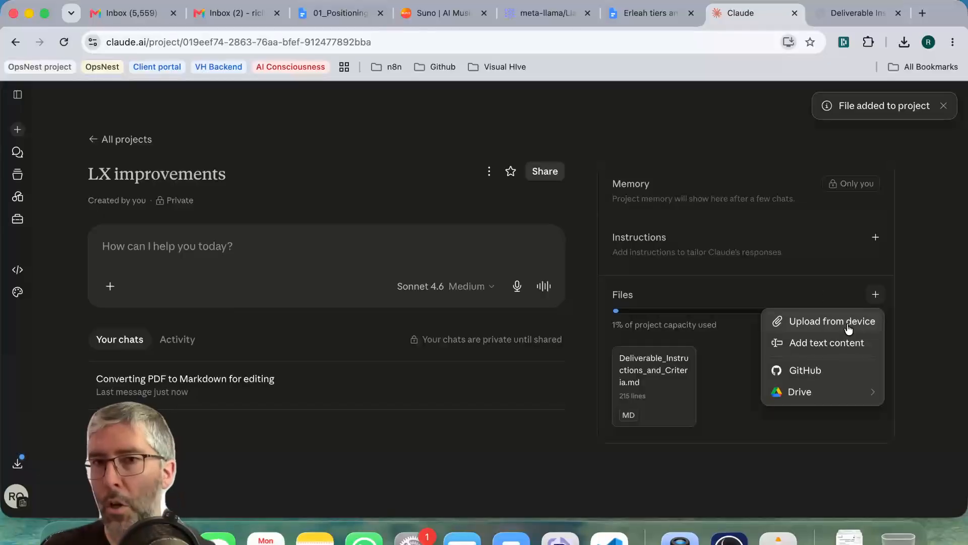
{"action": "left_click", "coordinate": [557, 433]}
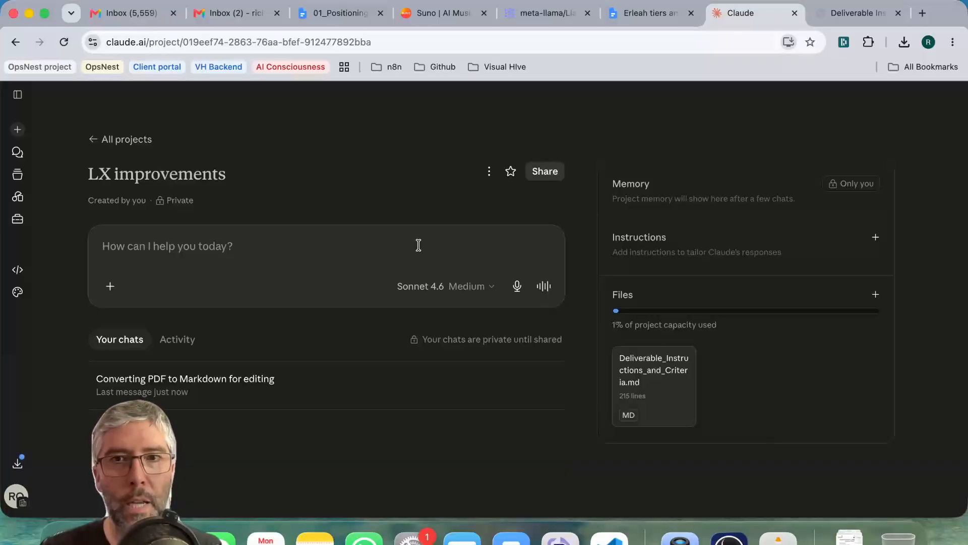
Start a new chat in the project by asking "What do you know about the deliverables for LX?".
{"action": "type", "text": "W"}
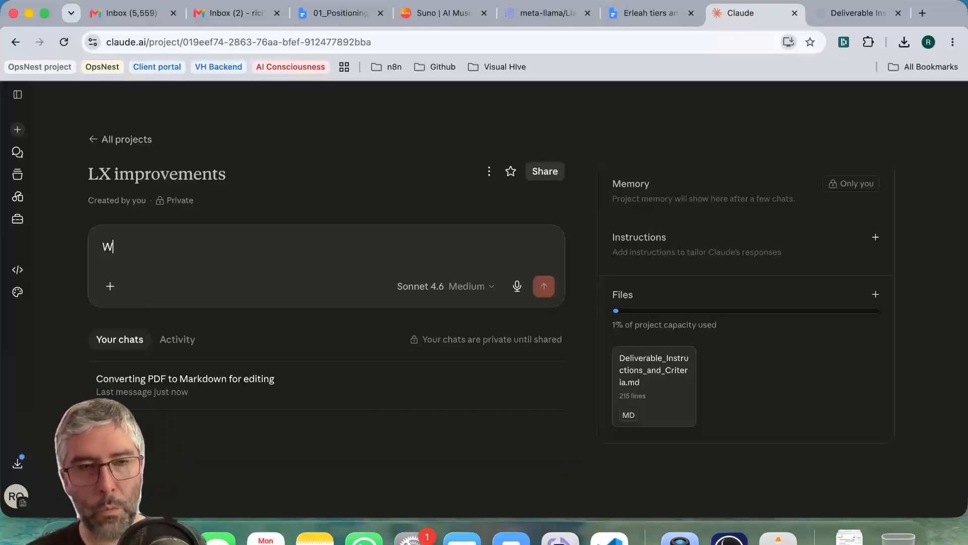
{"action": "type", "text": "hat do you know about t"}
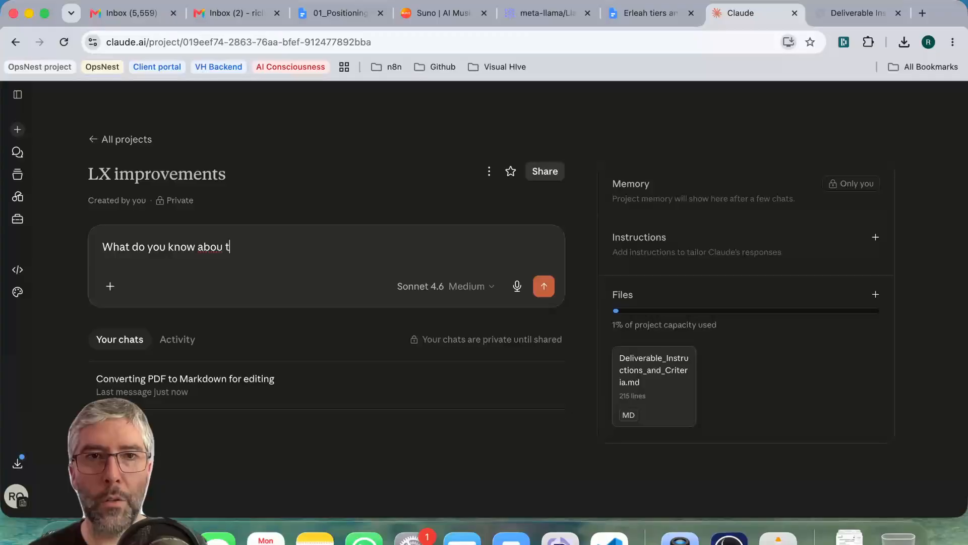
{"action": "type", "text": "he deliverables f"}
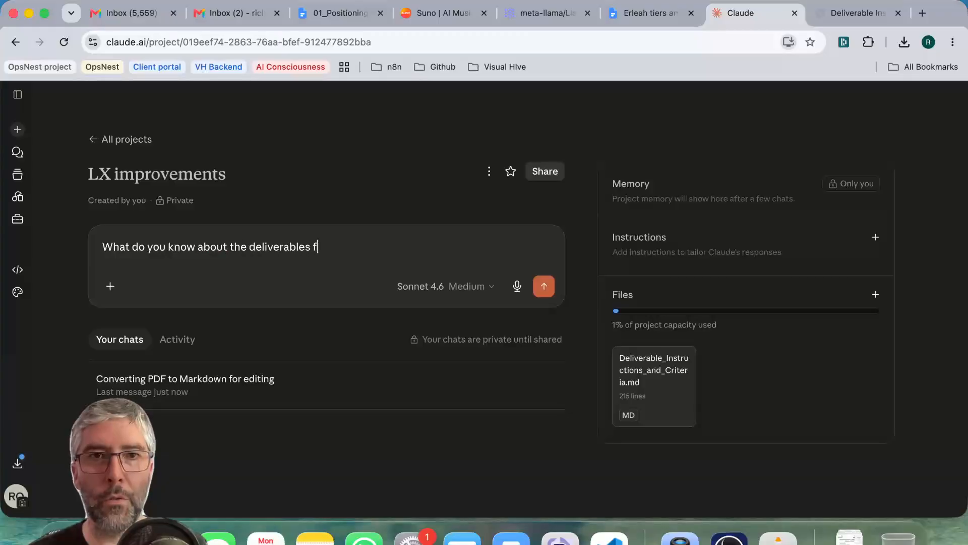
{"action": "type", "text": "or LX?"}
{"action": "key", "text": "Return"}
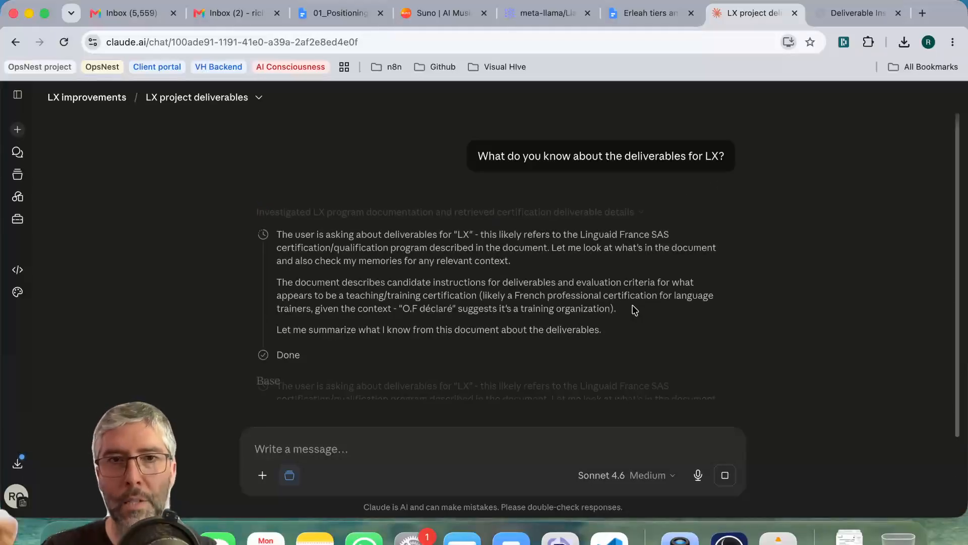
Review Claude's reasoning and its answer about the LX deliverables and their competencies.
{"action": "scroll", "coordinate": [573, 273], "scroll_direction": "down", "scroll_amount": 2}
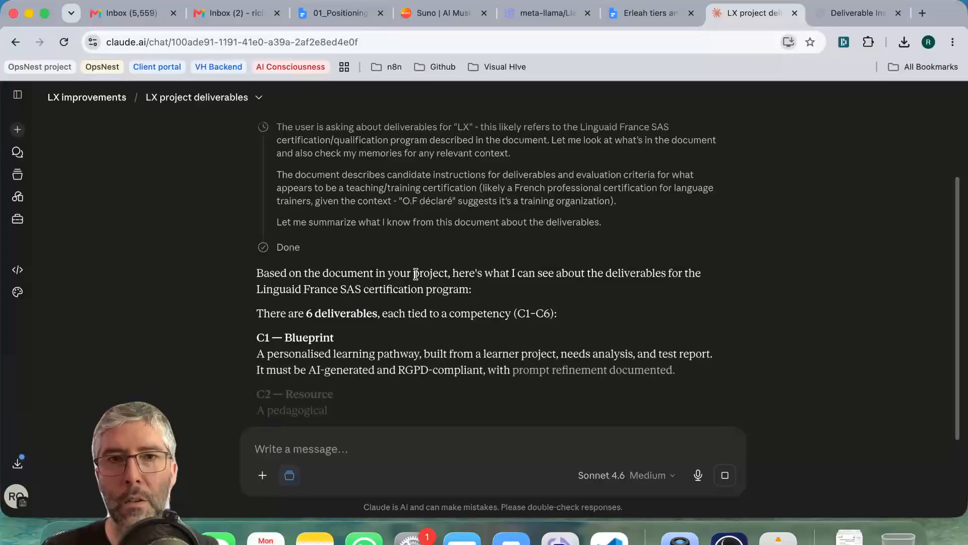
{"action": "scroll", "coordinate": [354, 277], "scroll_direction": "up", "scroll_amount": 1}
{"action": "scroll", "coordinate": [353, 277], "scroll_direction": "up", "scroll_amount": 1}
{"action": "scroll", "coordinate": [348, 267], "scroll_direction": "down", "scroll_amount": 5}
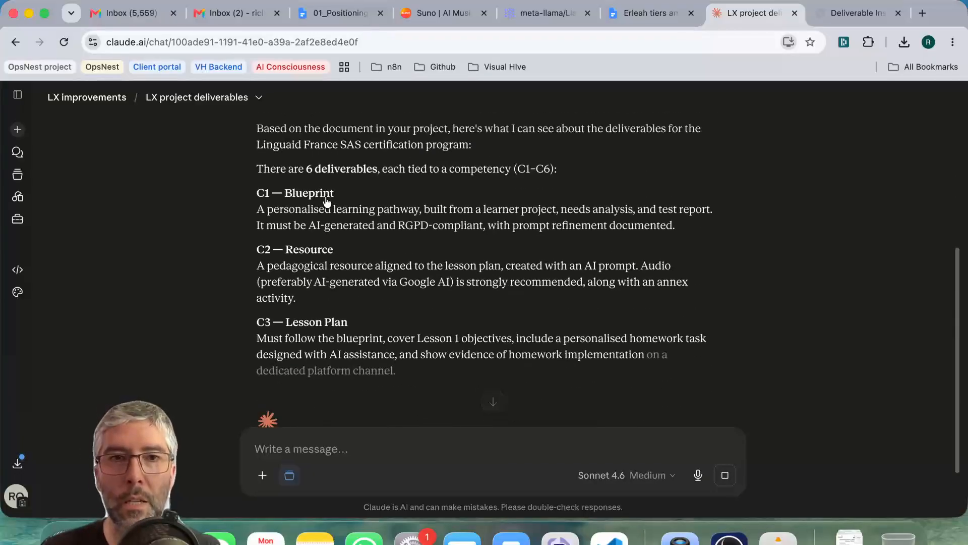
{"action": "scroll", "coordinate": [383, 283], "scroll_direction": "up", "scroll_amount": 3}
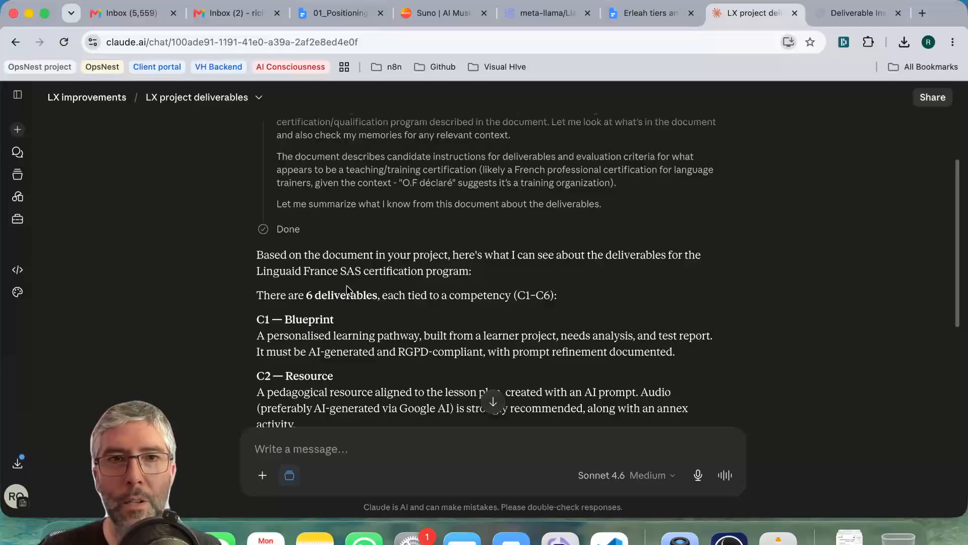
{"action": "scroll", "coordinate": [347, 286], "scroll_direction": "up", "scroll_amount": 3}
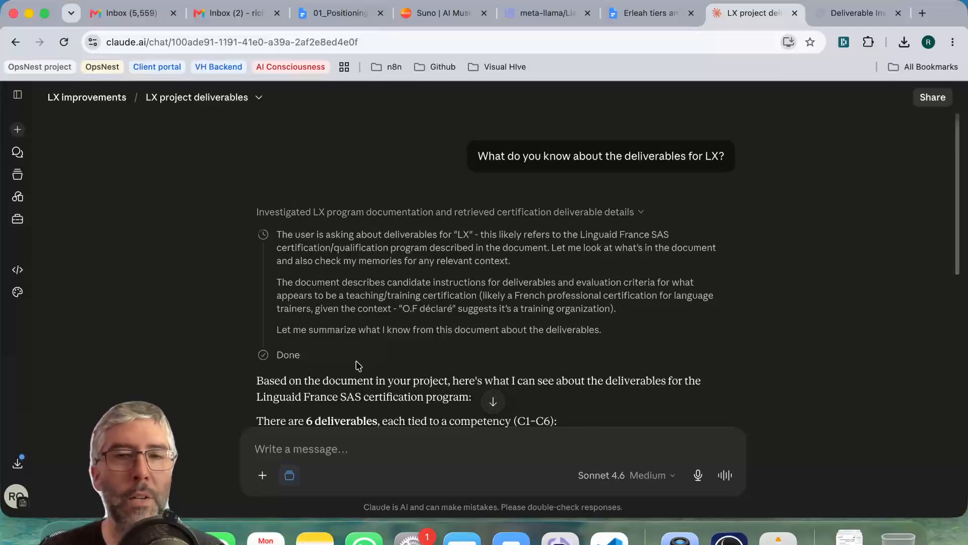
Inspect the project's Deliverable_Instructions_and_Criteria.md file, including the header lines and the raw Markdown source, and close the preview.
{"action": "left_click", "coordinate": [80, 98]}
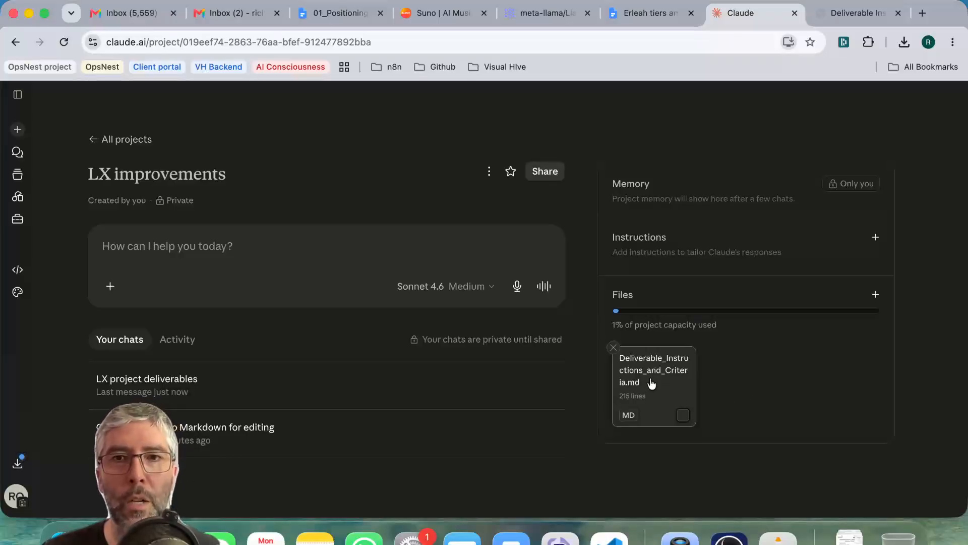
{"action": "left_click", "coordinate": [671, 376]}
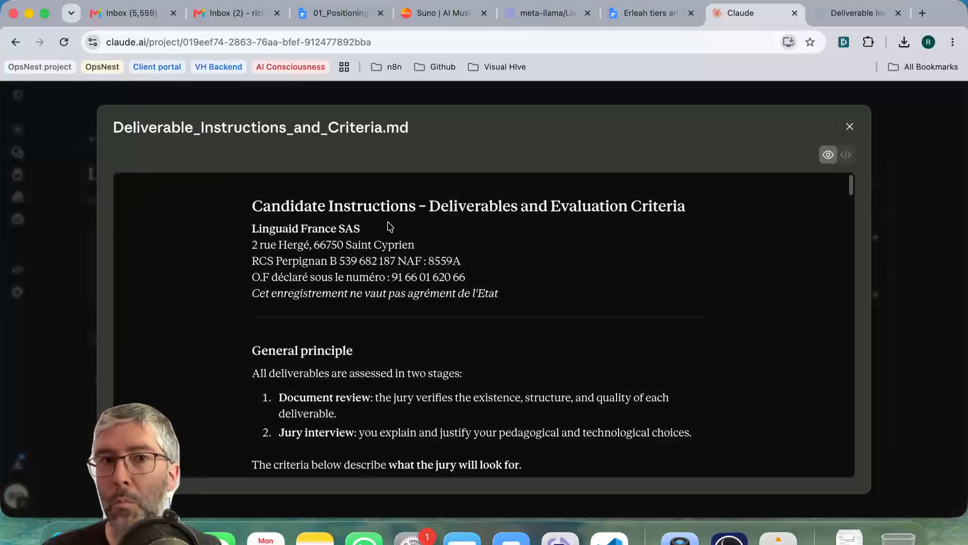
{"action": "left_click_drag", "start_coordinate": [387, 244], "coordinate": [430, 315]}
{"action": "double_click", "coordinate": [466, 301]}
{"action": "triple_click", "coordinate": [423, 294]}
{"action": "left_click", "coordinate": [405, 236]}
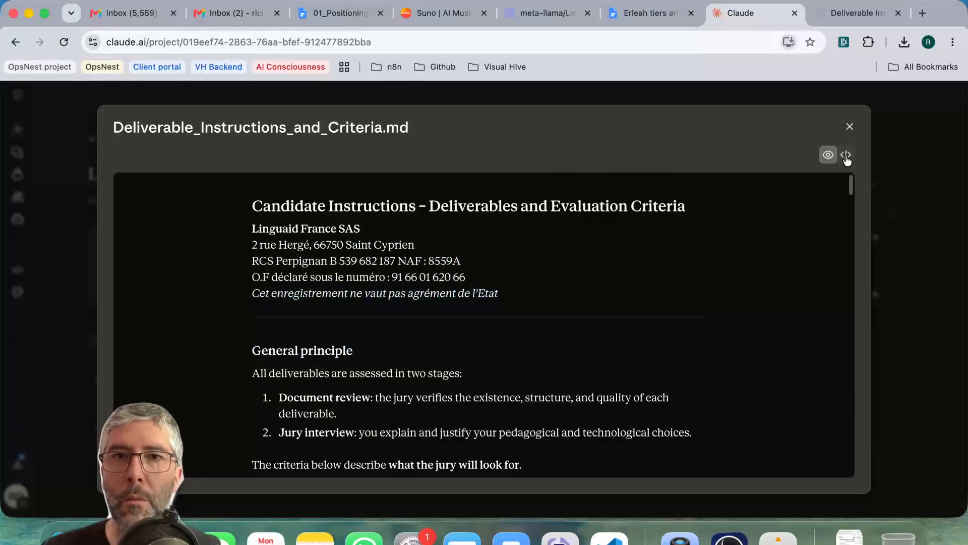
{"action": "left_click", "coordinate": [845, 155]}
{"action": "left_click", "coordinate": [851, 125]}
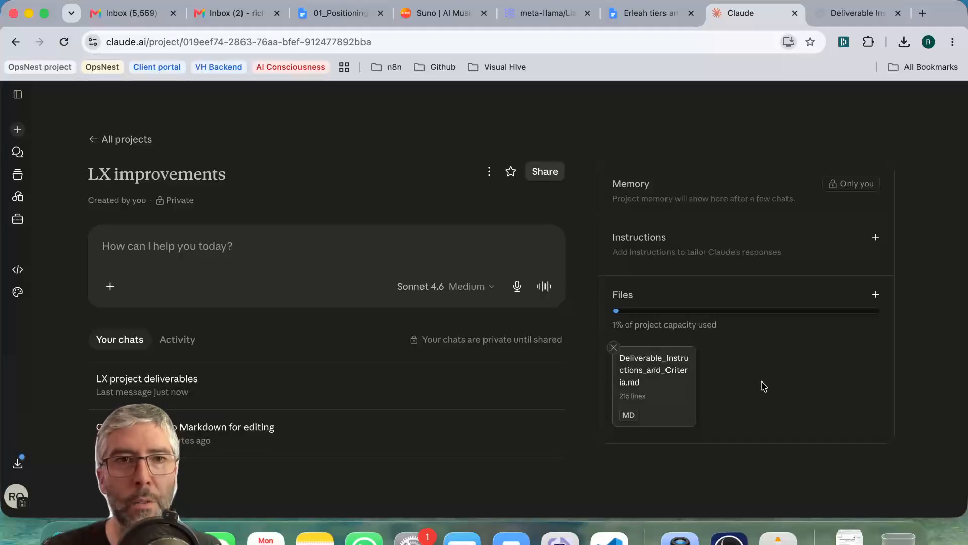
Preview the project's Markdown file again and compare its header with the logos and title in the original PDF.
{"action": "left_click", "coordinate": [324, 244]}
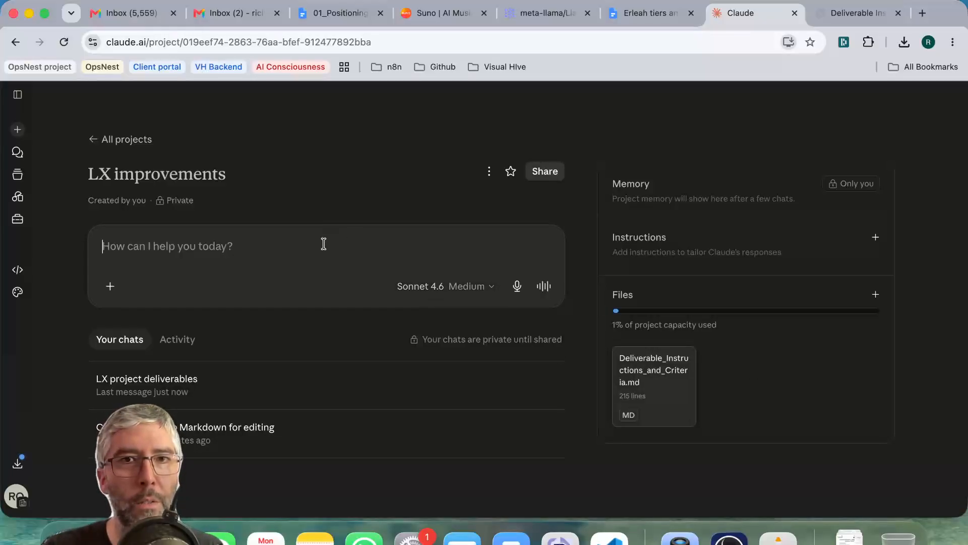
{"action": "left_click", "coordinate": [631, 389]}
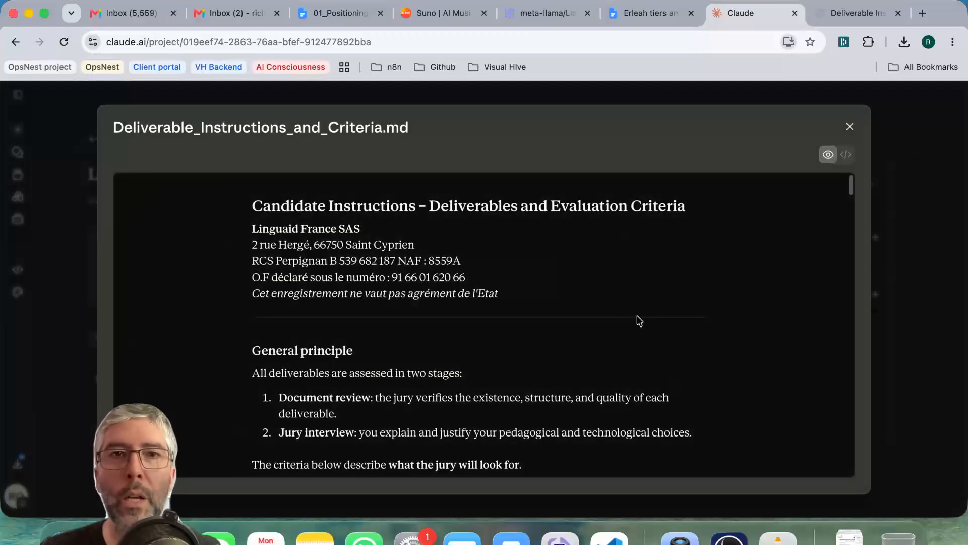
{"action": "left_click", "coordinate": [850, 127]}
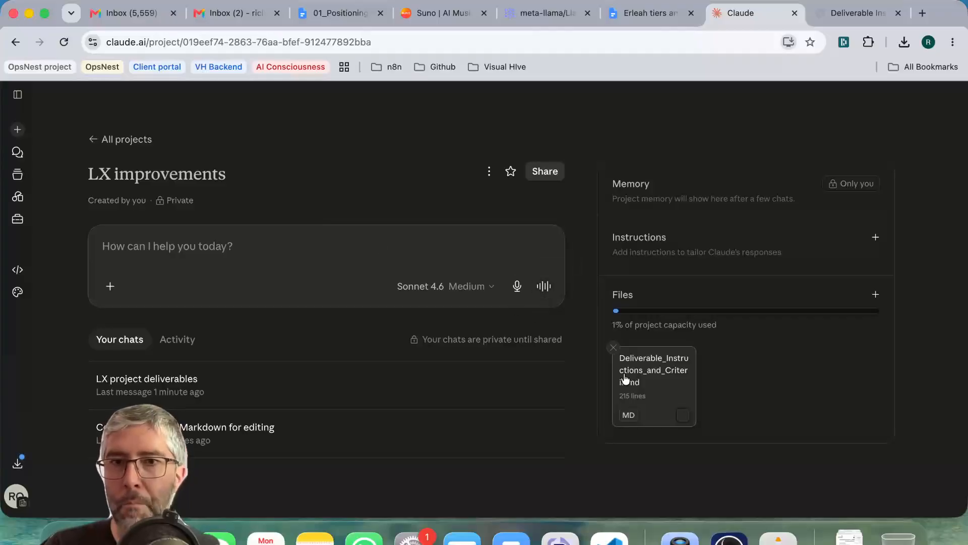
{"action": "left_click", "coordinate": [651, 382]}
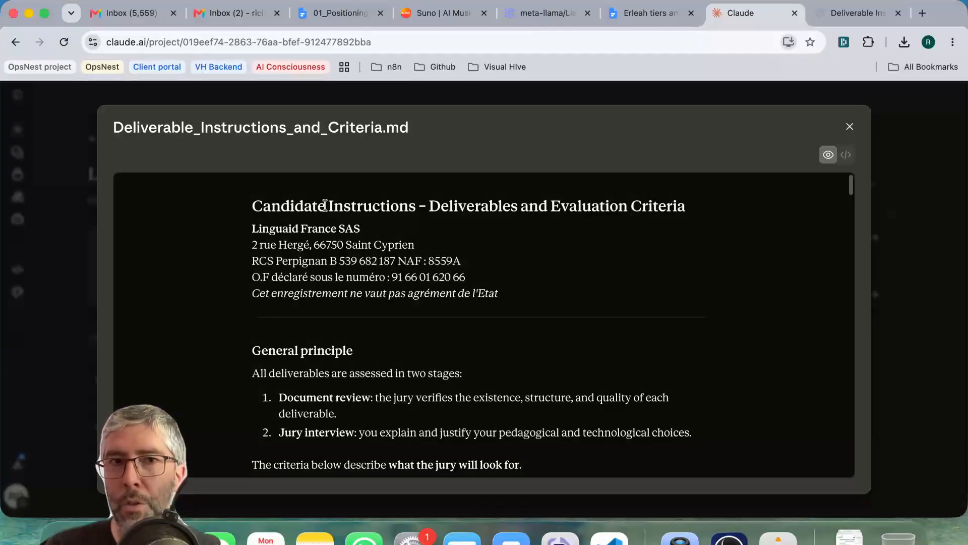
{"action": "left_click", "coordinate": [855, 14]}
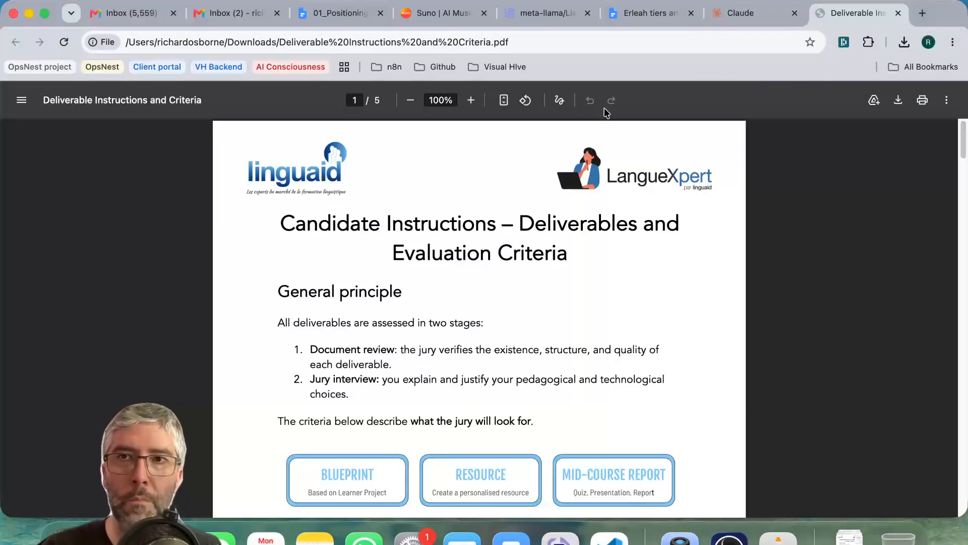
Open the linguaid.net website in a new browser tab, requesting the address again if it does not load.
{"action": "left_click", "coordinate": [923, 14]}
{"action": "type", "text": "linguaid.ne"}
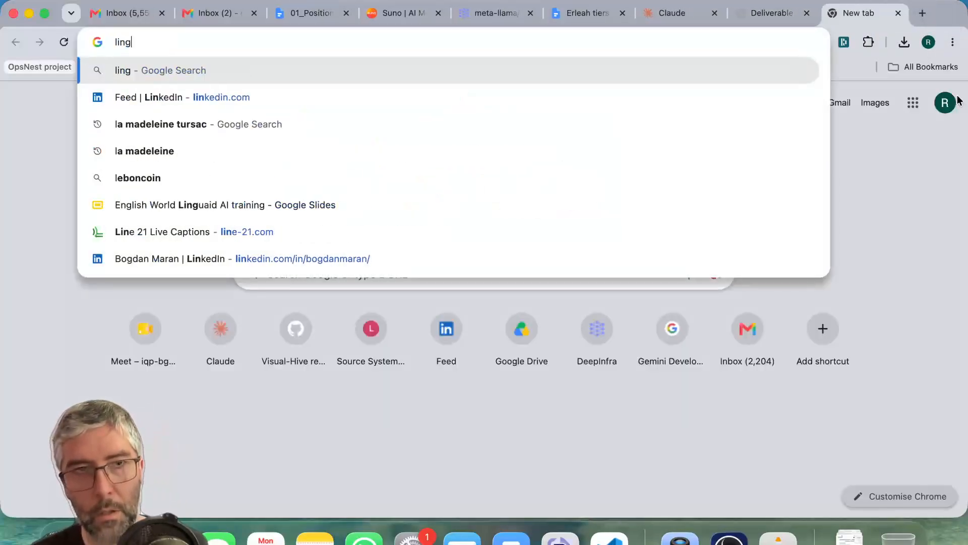
{"action": "type", "text": "t"}
{"action": "key", "text": "Return"}
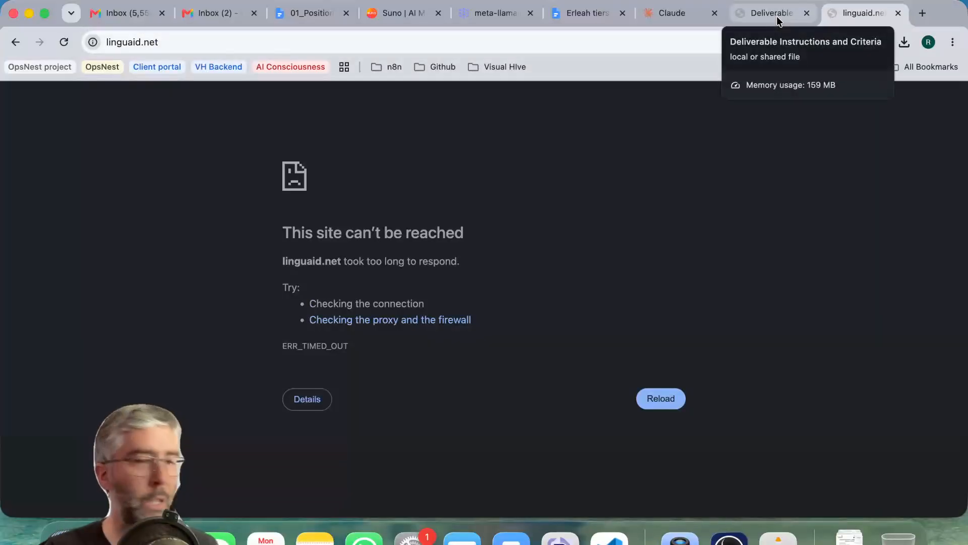
{"action": "left_click", "coordinate": [597, 44]}
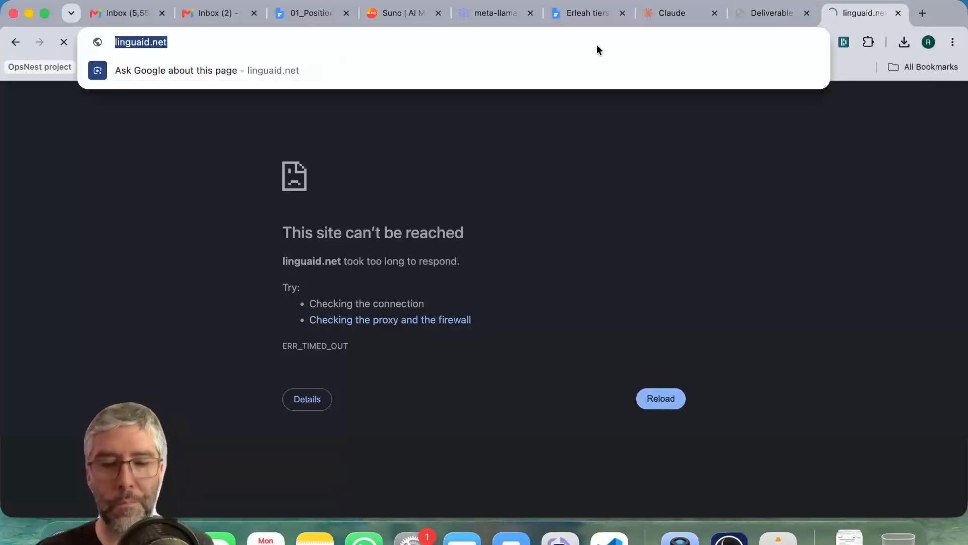
{"action": "type", "text": "linguaid"}
{"action": "key", "text": "Return"}
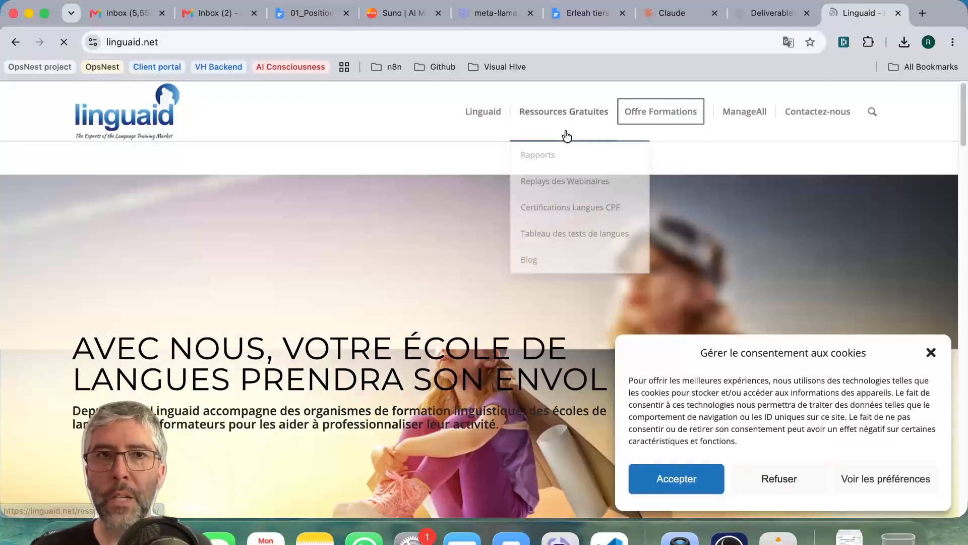
Open the Linguaid logo from the website header in its own browser tab and copy its image address.
{"action": "right_click", "coordinate": [130, 120]}
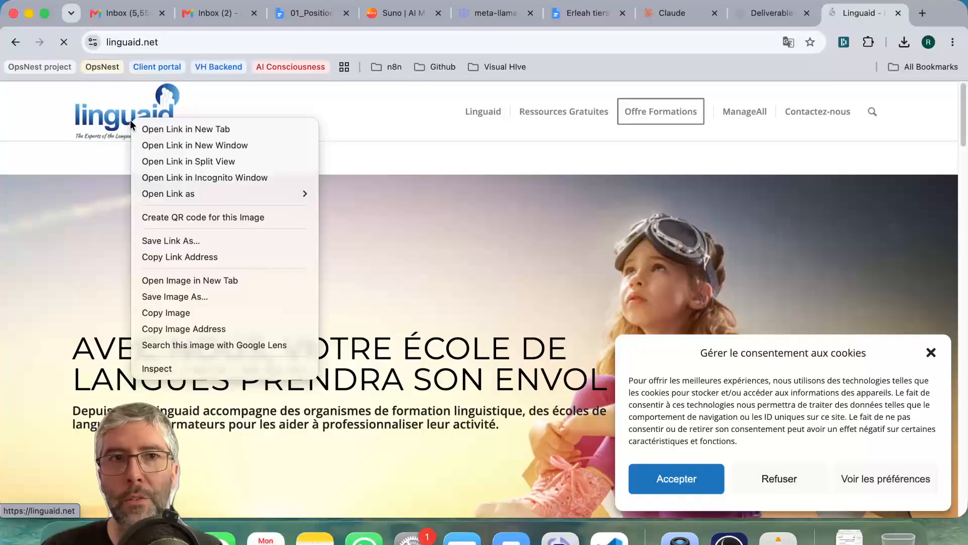
{"action": "left_click", "coordinate": [203, 282]}
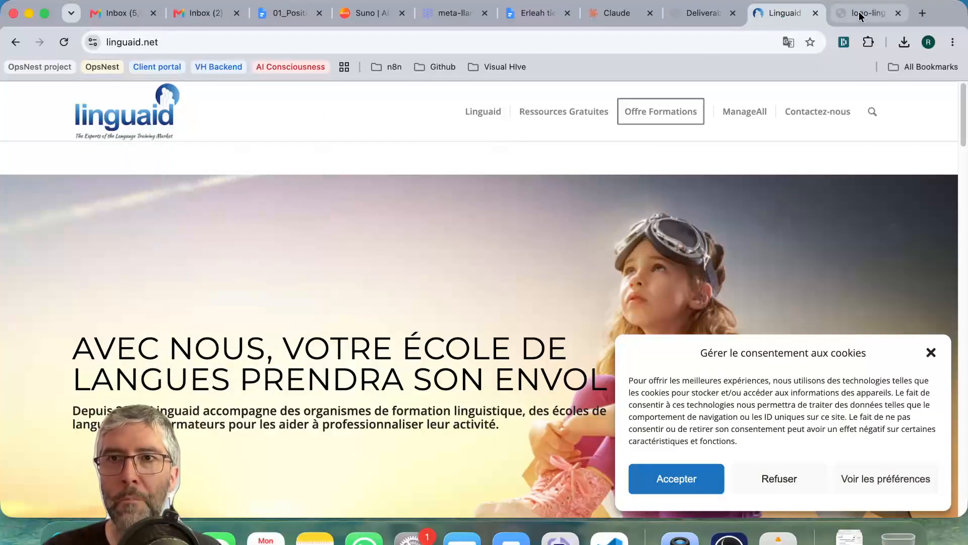
{"action": "left_click", "coordinate": [863, 12]}
{"action": "right_click", "coordinate": [478, 305]}
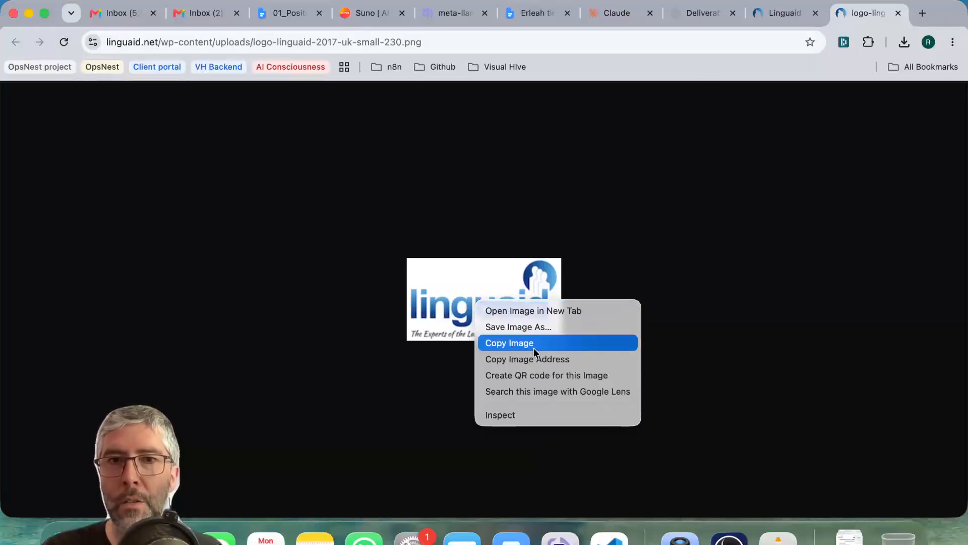
{"action": "left_click", "coordinate": [537, 360]}
Return to the Claude project, checking the logo image once more, and close the Markdown file preview.
{"action": "left_click", "coordinate": [623, 14]}
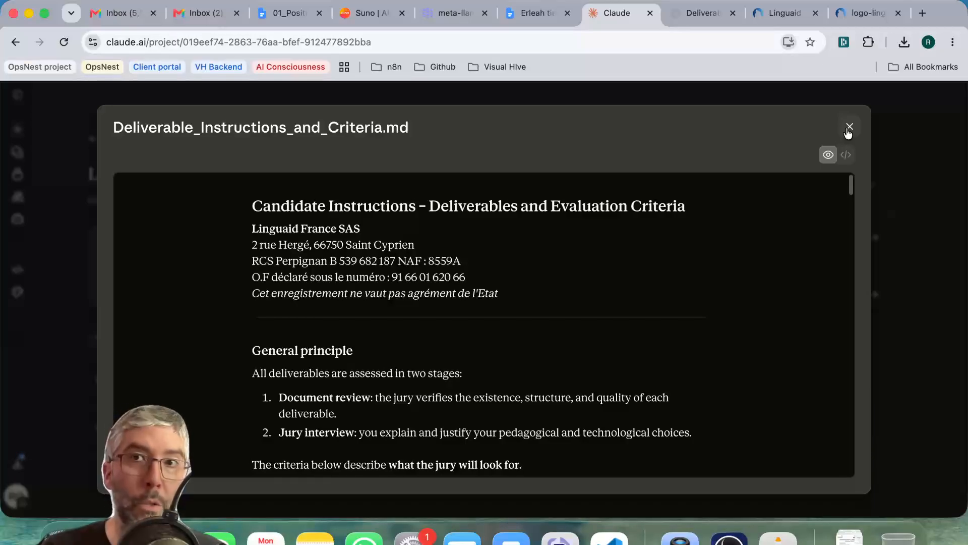
{"action": "left_click", "coordinate": [871, 14]}
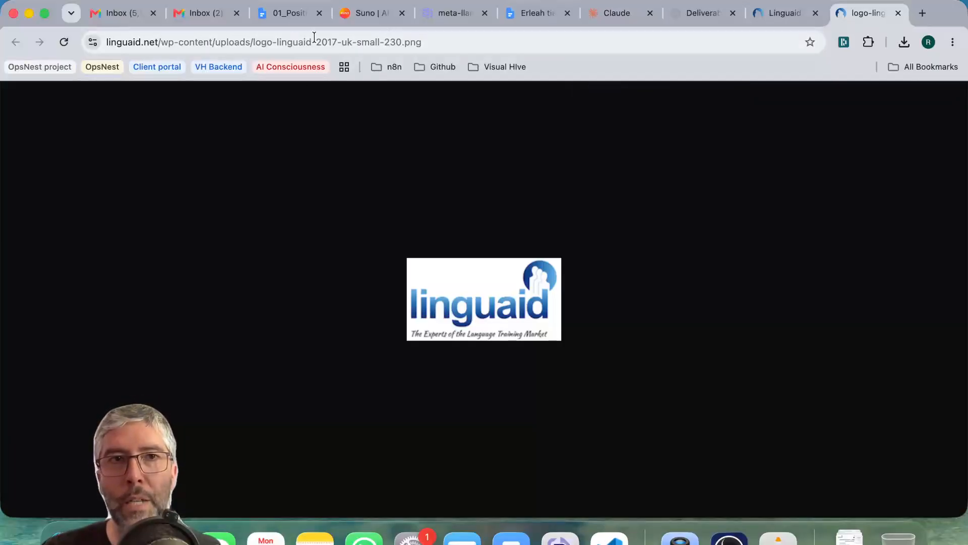
{"action": "left_click", "coordinate": [619, 10]}
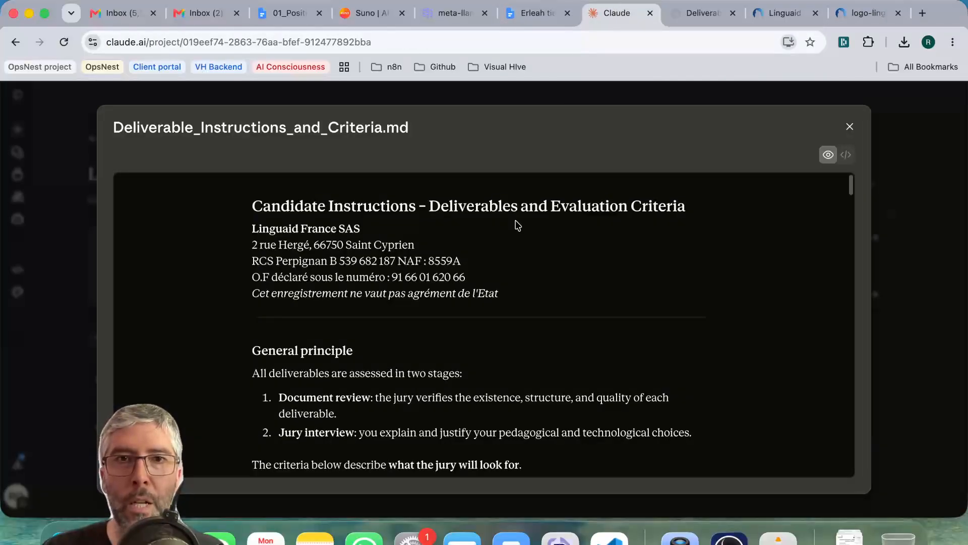
{"action": "left_click", "coordinate": [850, 126]}
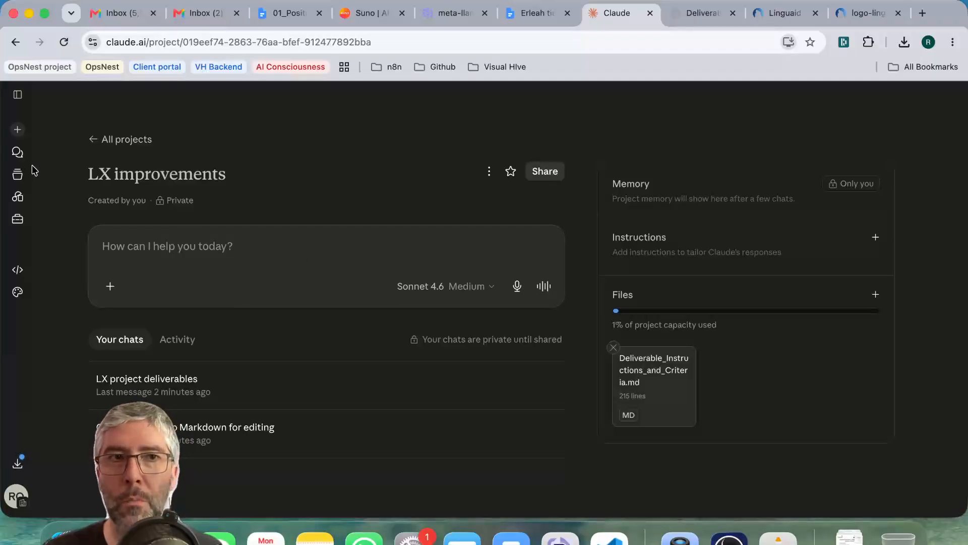
Go to Claude's skills settings and start a new skill using the Create with Claude option.
{"action": "left_click", "coordinate": [20, 229]}
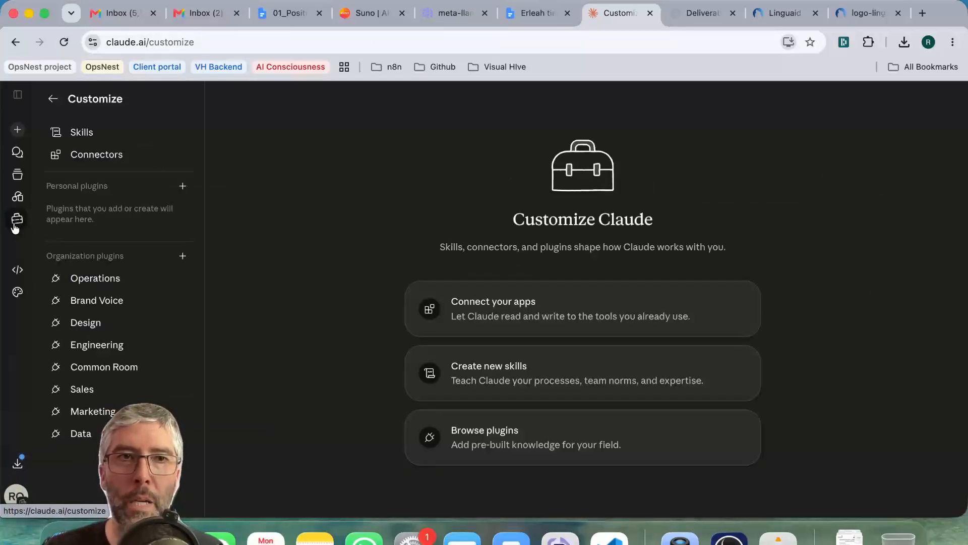
{"action": "left_click", "coordinate": [82, 138]}
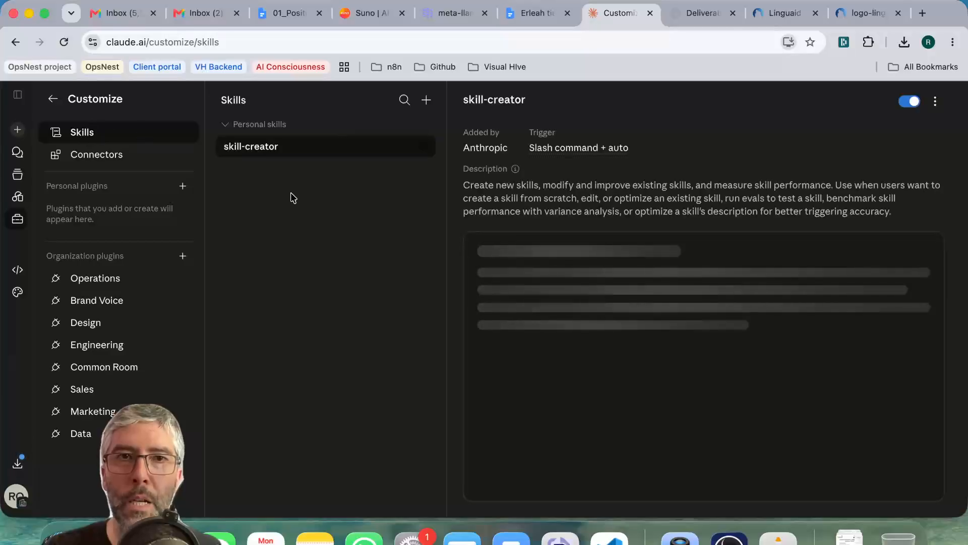
{"action": "left_click", "coordinate": [423, 147]}
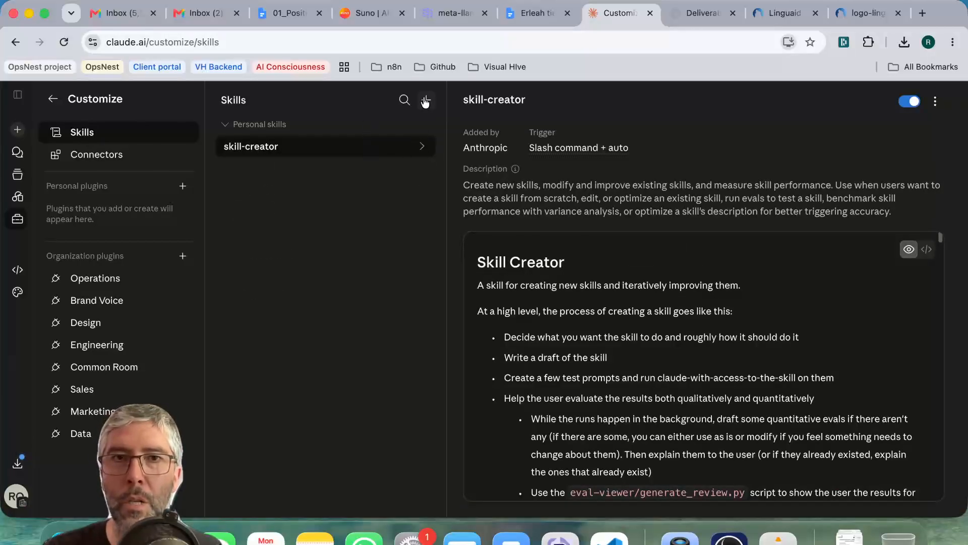
{"action": "left_click", "coordinate": [426, 100]}
{"action": "mouse_move", "coordinate": [419, 150]}
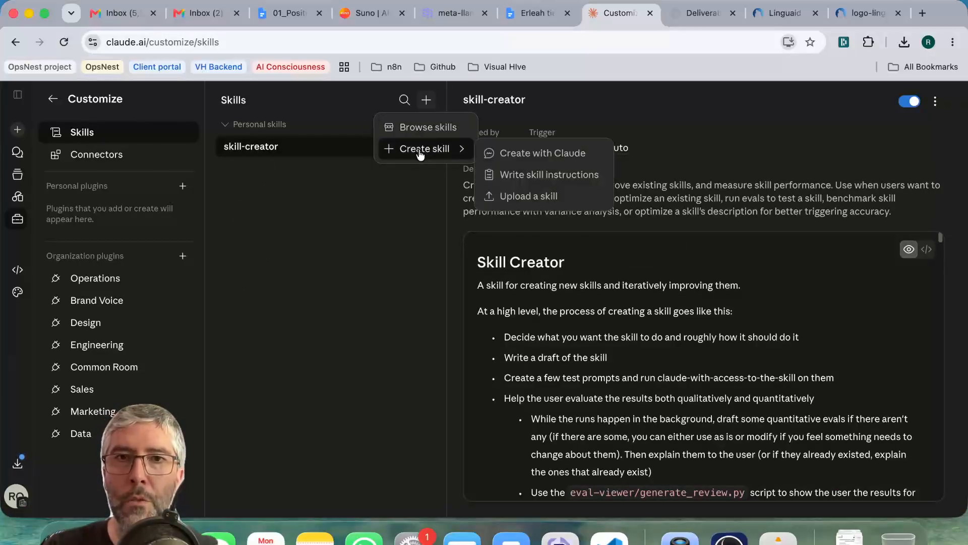
{"action": "left_click", "coordinate": [564, 153]}
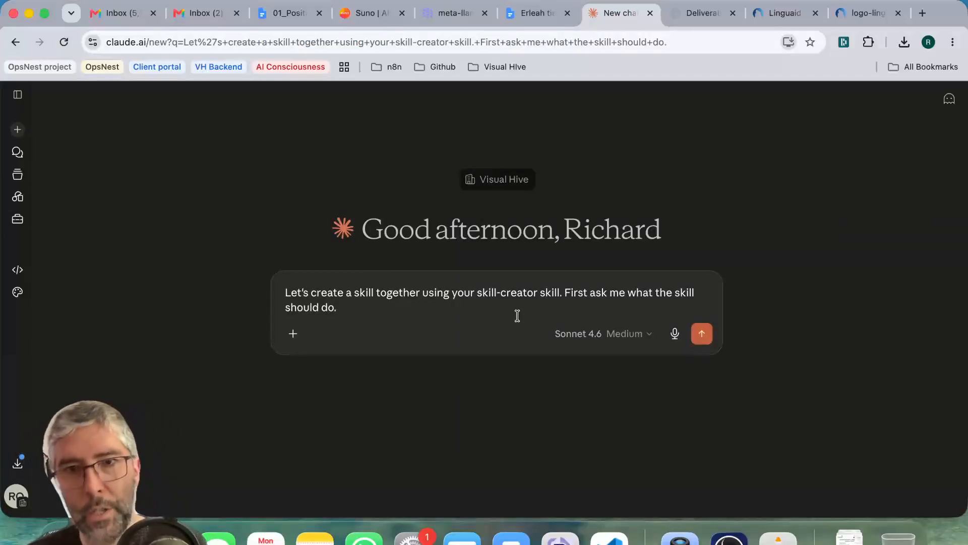
Add to the skill prompt "Every time we make a document for Linguaid or LangueXpert I want you to put this logo at the top right:".
{"action": "key", "text": "shift+Return"}
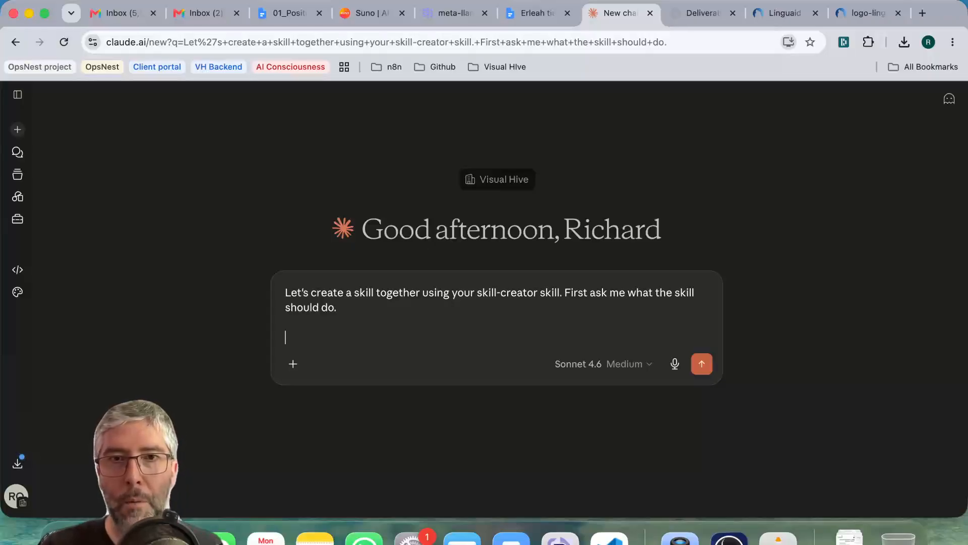
{"action": "type", "text": "Everuy t"}
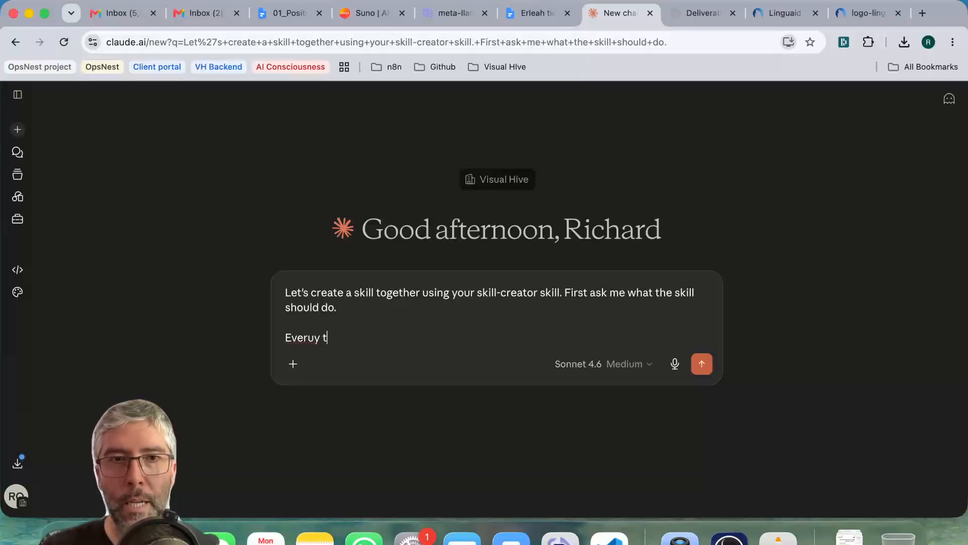
{"action": "key", "text": "BackSpace"}
{"action": "key", "text": "BackSpace"}
{"action": "key", "text": "BackSpace"}
{"action": "key", "text": "BackSpace"}
{"action": "type", "text": "y tie"}
{"action": "key", "text": "BackSpace"}
{"action": "type", "text": "me we make a document for Linguaid or L"}
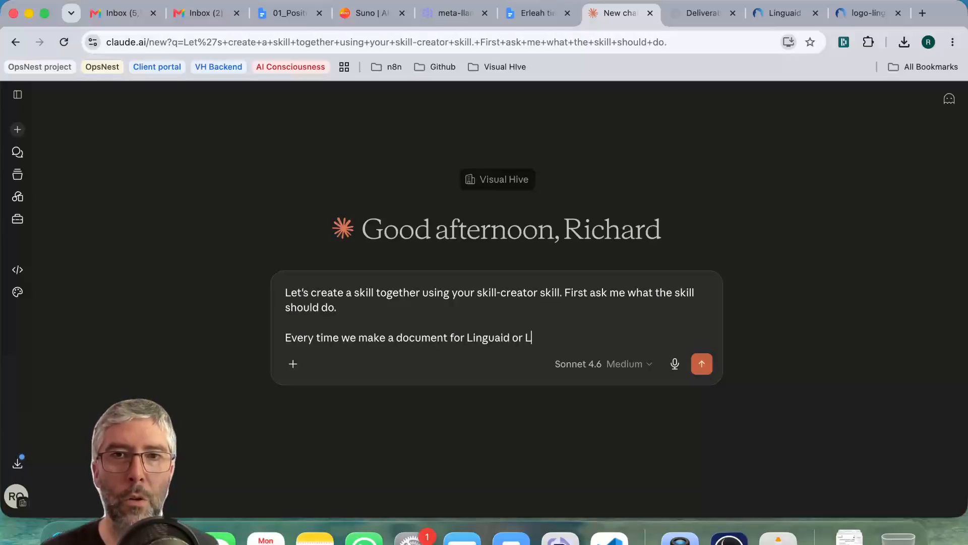
{"action": "type", "text": "angueXper"}
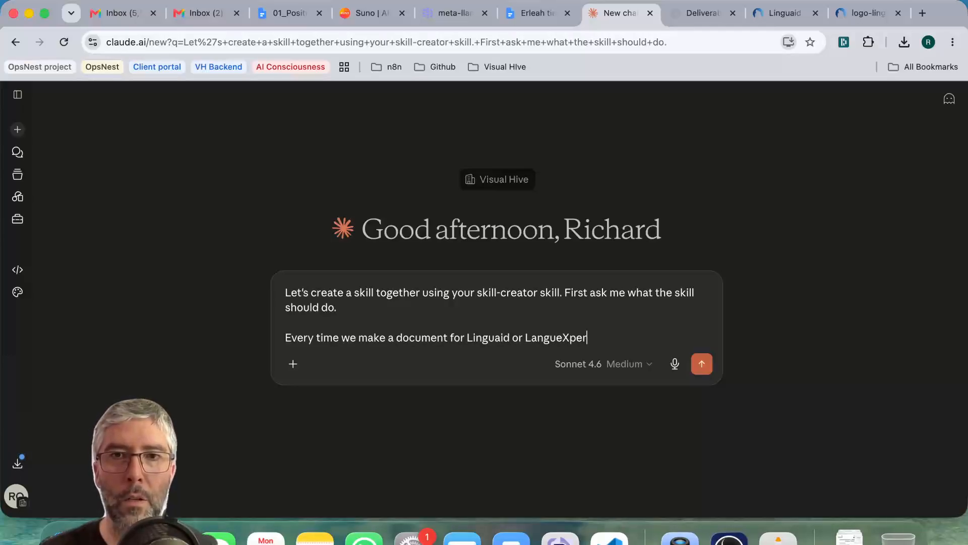
{"action": "type", "text": "t I want you to pu"}
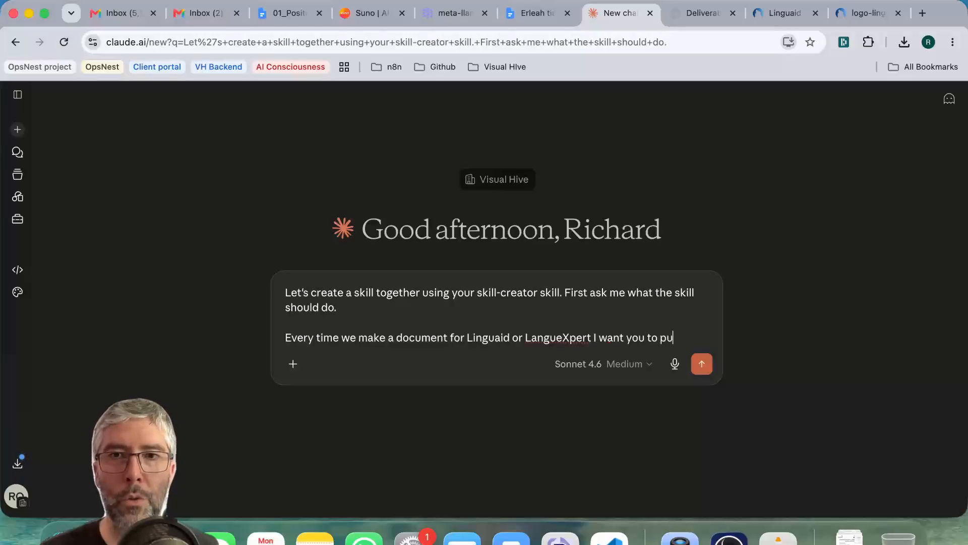
{"action": "type", "text": "t this logo at the top ri"}
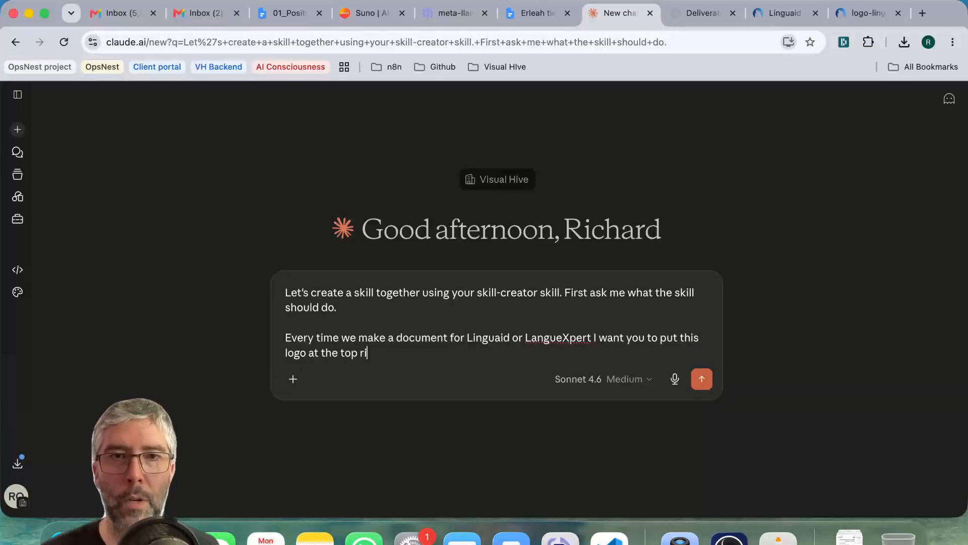
{"action": "type", "text": "ght:"}
Paste the copied Linguaid logo image address on its own line below the logo instruction, leaving a blank line after it.
{"action": "key", "text": "Return"}
{"action": "key", "text": "Return"}
{"action": "type", "text": "https://linguaid.net/wp-content/uploads/logo-linguaid-2017-uk-small-230.png"}
{"action": "key", "text": "Return"}
{"action": "key", "text": "Return"}
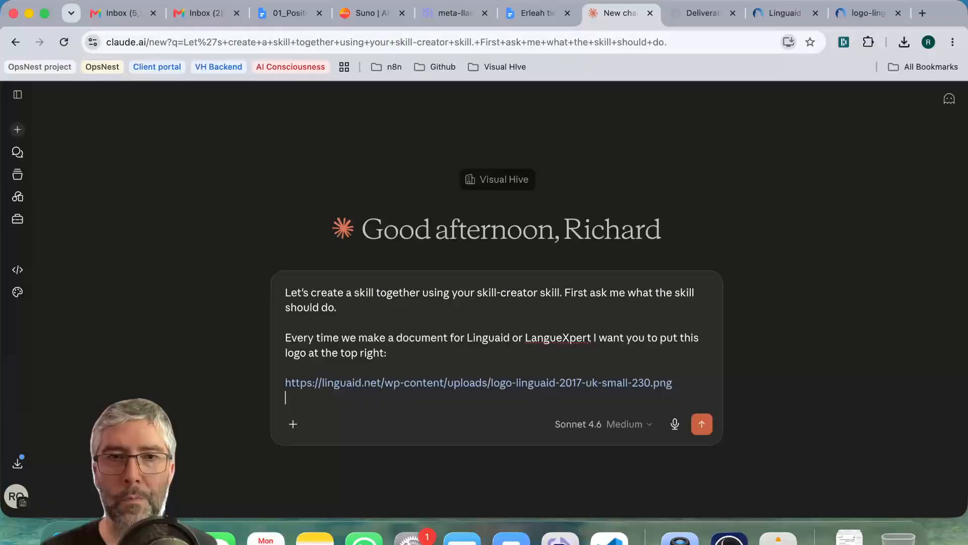
Return to the Linguaid homepage, accept its cookies, and look through the page for an element in the brand blue.
{"action": "left_click", "coordinate": [868, 11]}
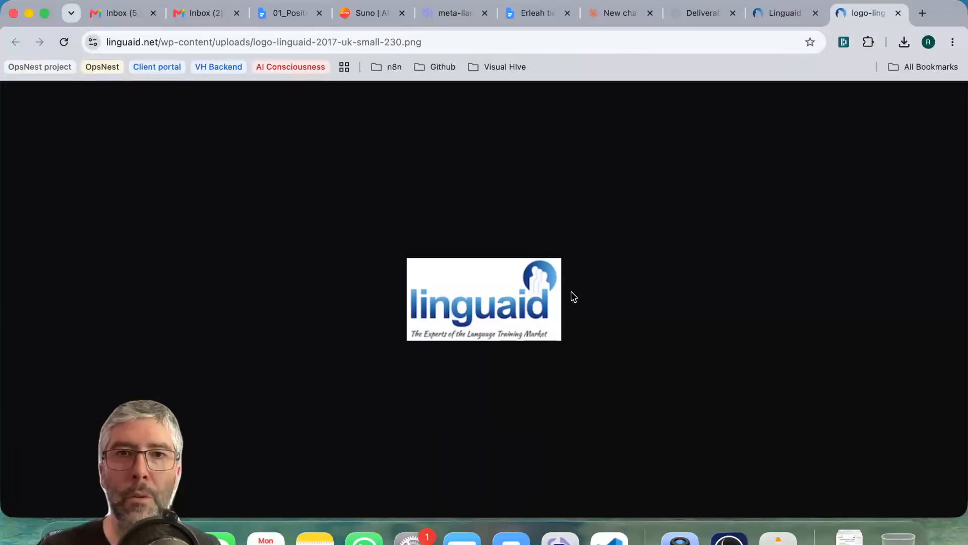
{"action": "left_click", "coordinate": [796, 13]}
{"action": "left_click", "coordinate": [695, 477]}
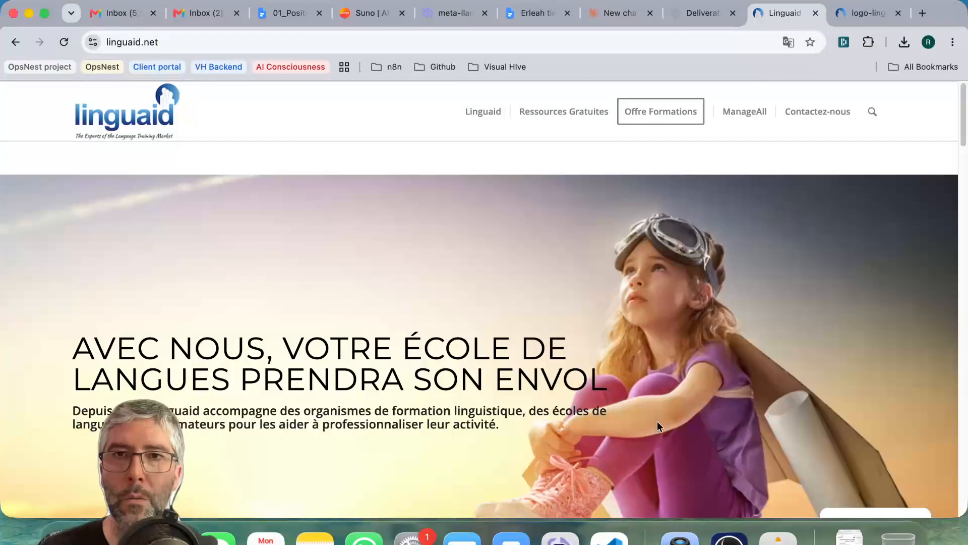
{"action": "scroll", "coordinate": [511, 268], "scroll_direction": "down", "scroll_amount": 15}
{"action": "scroll", "coordinate": [511, 268], "scroll_direction": "down", "scroll_amount": 20}
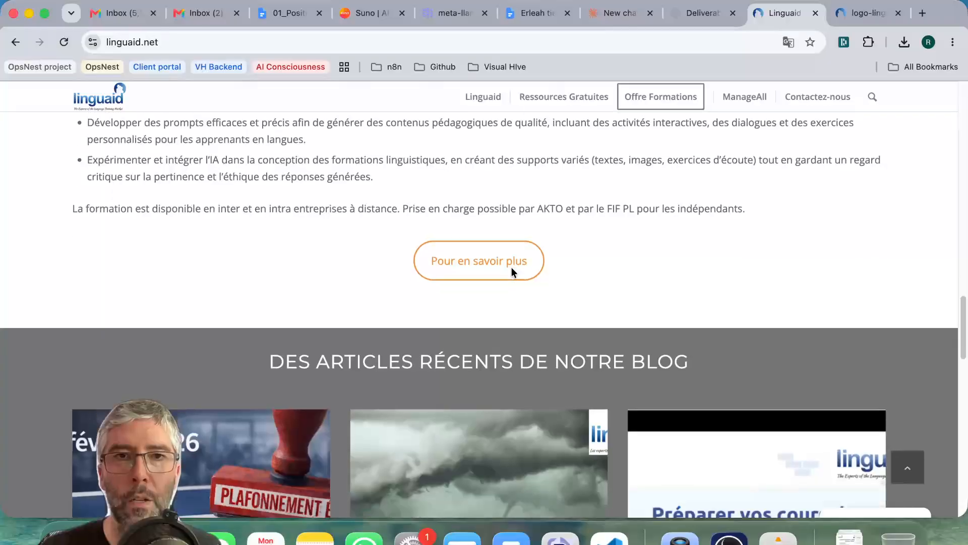
{"action": "scroll", "coordinate": [427, 250], "scroll_direction": "down", "scroll_amount": 3}
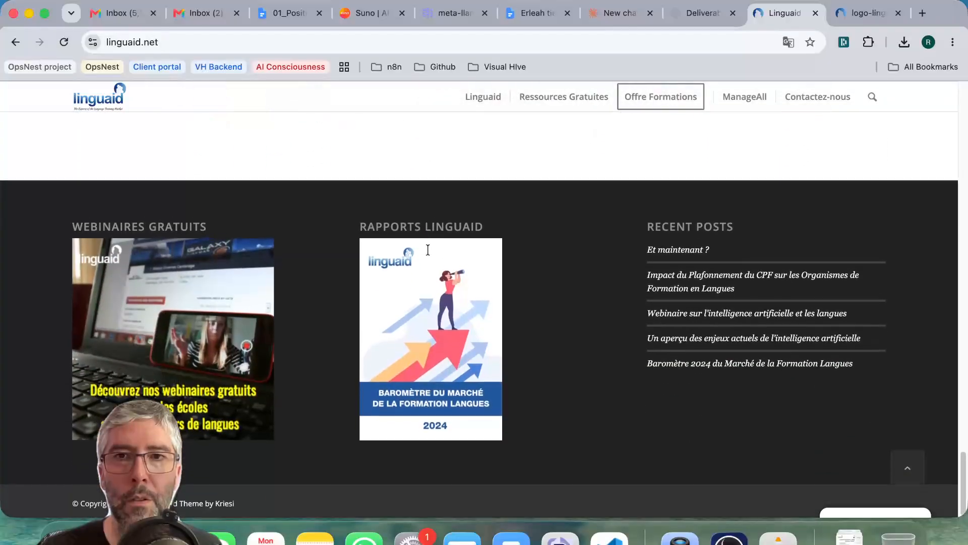
{"action": "scroll", "coordinate": [428, 249], "scroll_direction": "up", "scroll_amount": 20}
Open the website's Linguaid page and look through it for an element in the brand blue.
{"action": "mouse_move", "coordinate": [525, 127]}
{"action": "left_click", "coordinate": [493, 112]}
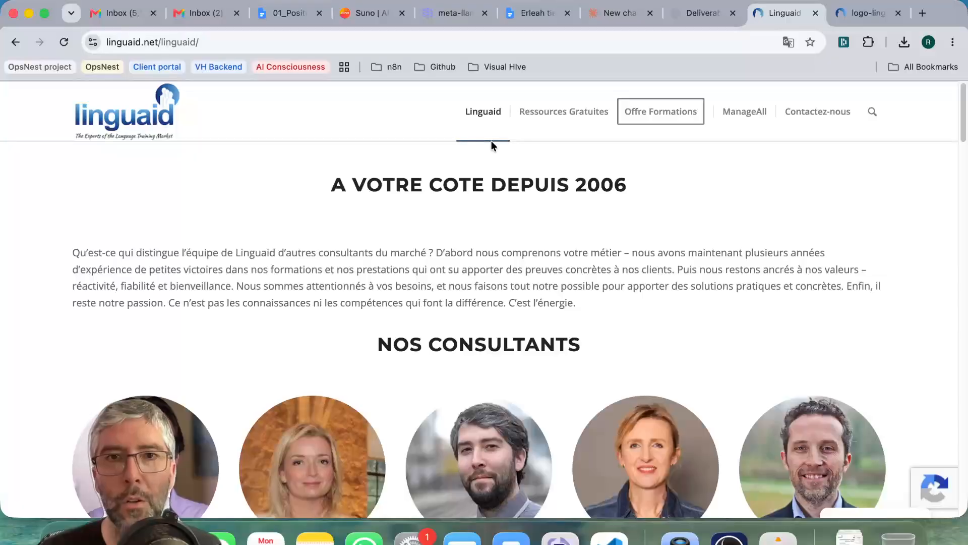
{"action": "scroll", "coordinate": [469, 243], "scroll_direction": "down", "scroll_amount": 2}
{"action": "scroll", "coordinate": [454, 262], "scroll_direction": "down", "scroll_amount": 6}
{"action": "scroll", "coordinate": [488, 230], "scroll_direction": "up", "scroll_amount": 4}
{"action": "scroll", "coordinate": [488, 230], "scroll_direction": "down", "scroll_amount": 15}
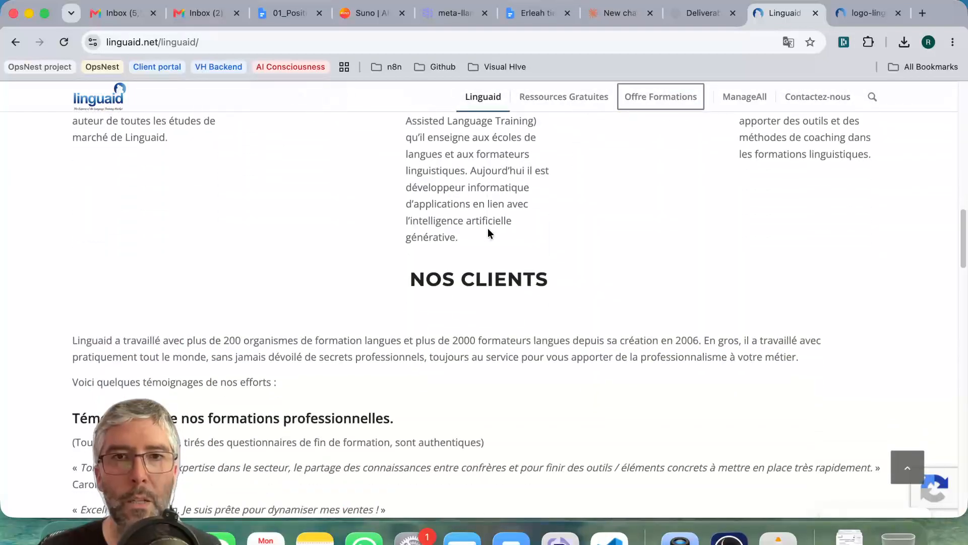
{"action": "scroll", "coordinate": [488, 228], "scroll_direction": "down", "scroll_amount": 15}
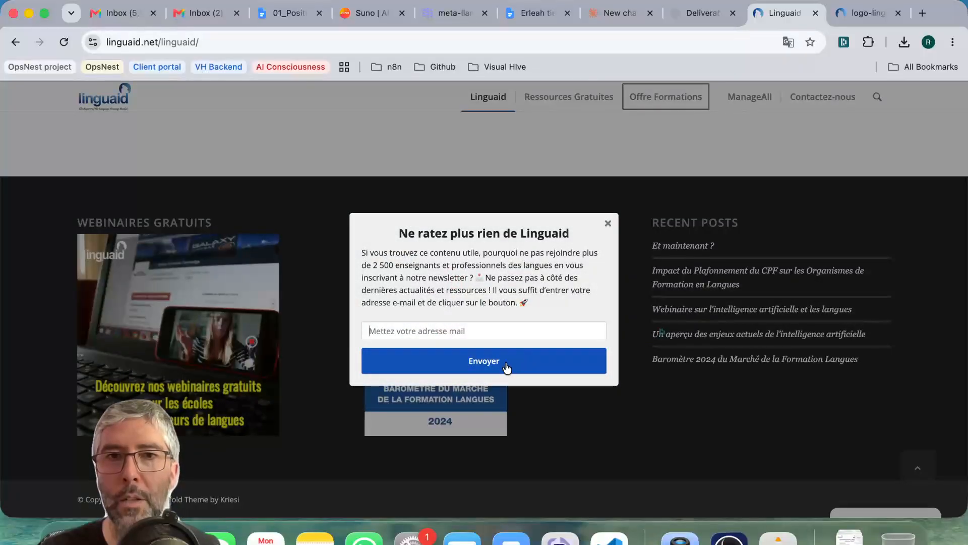
Inspect the newsletter pop-up's blue Envoyer button and copy its background colour value, rgb(15, 82, 186).
{"action": "right_click", "coordinate": [515, 360]}
{"action": "left_click", "coordinate": [520, 371]}
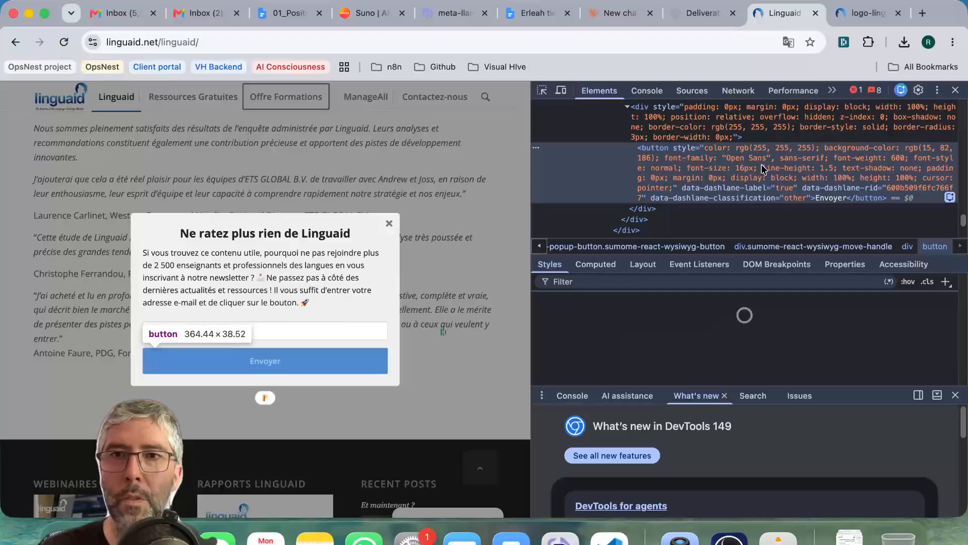
{"action": "left_click", "coordinate": [673, 317]}
{"action": "key", "text": "super+c"}
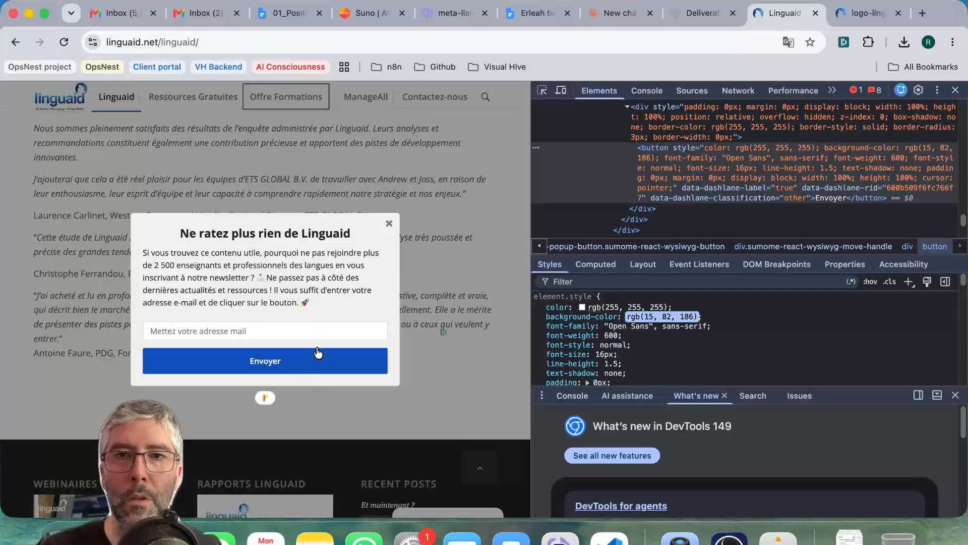
Add "Also use this blue colour for any titles or heading" with rgb(15, 82, 186) to Claude's skill prompt, send it and read the reply.
{"action": "left_click", "coordinate": [621, 13]}
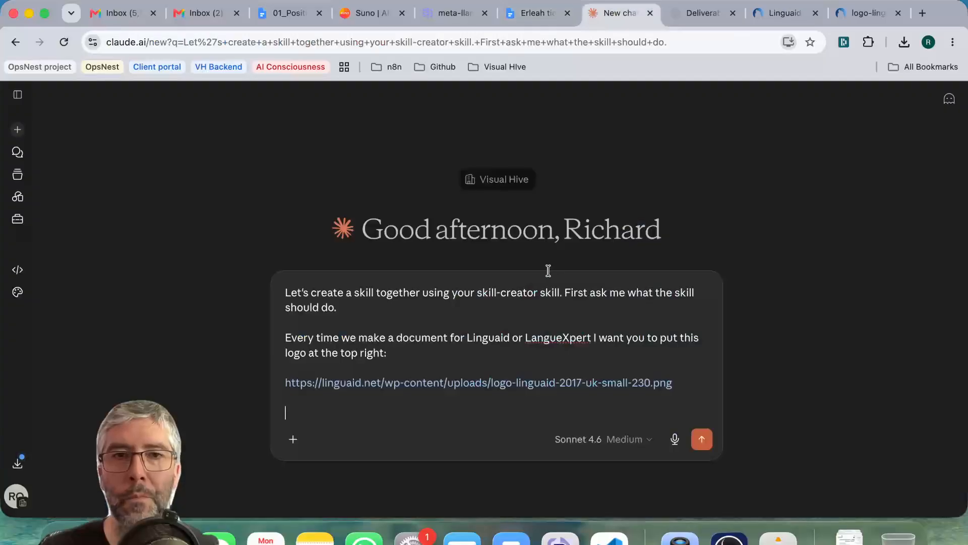
{"action": "type", "text": "Also use "}
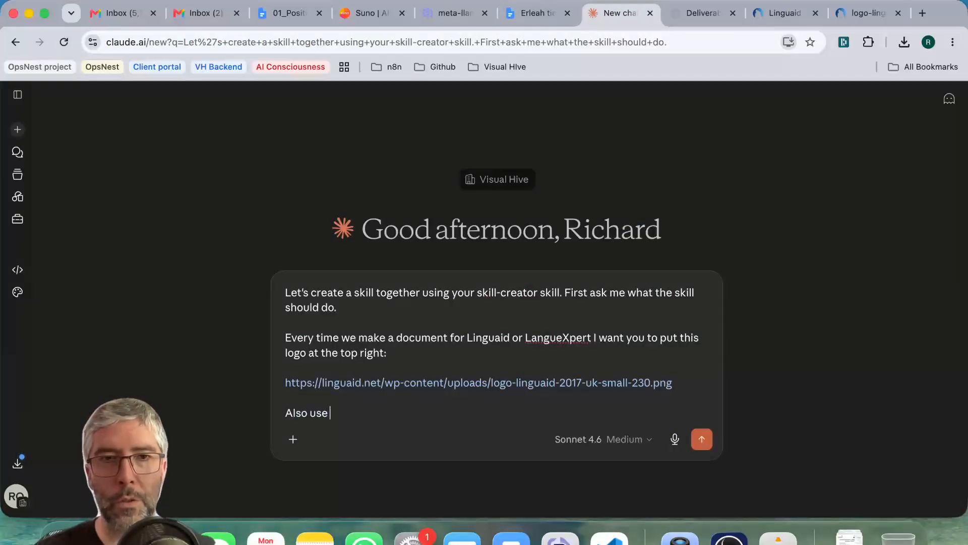
{"action": "type", "text": "this blue colour for an"}
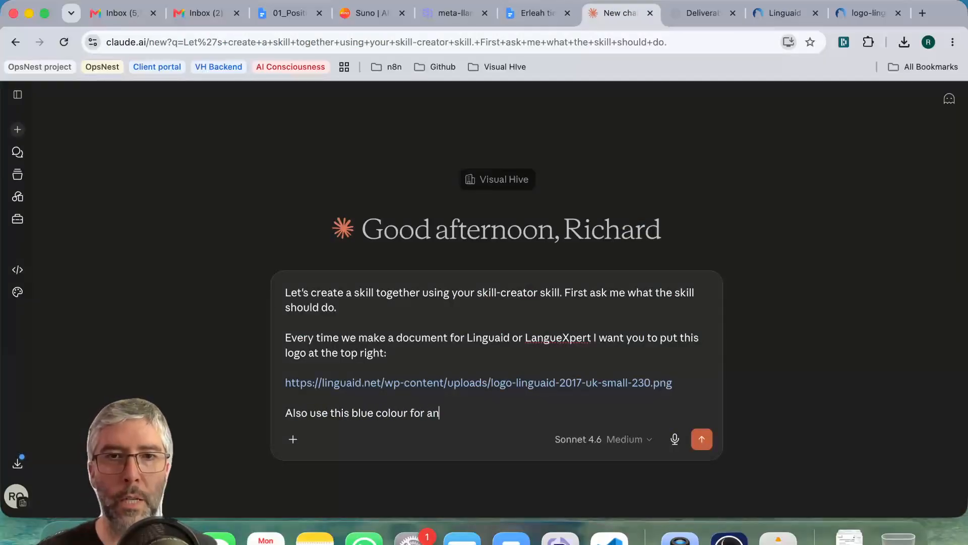
{"action": "type", "text": "y titles or heading"}
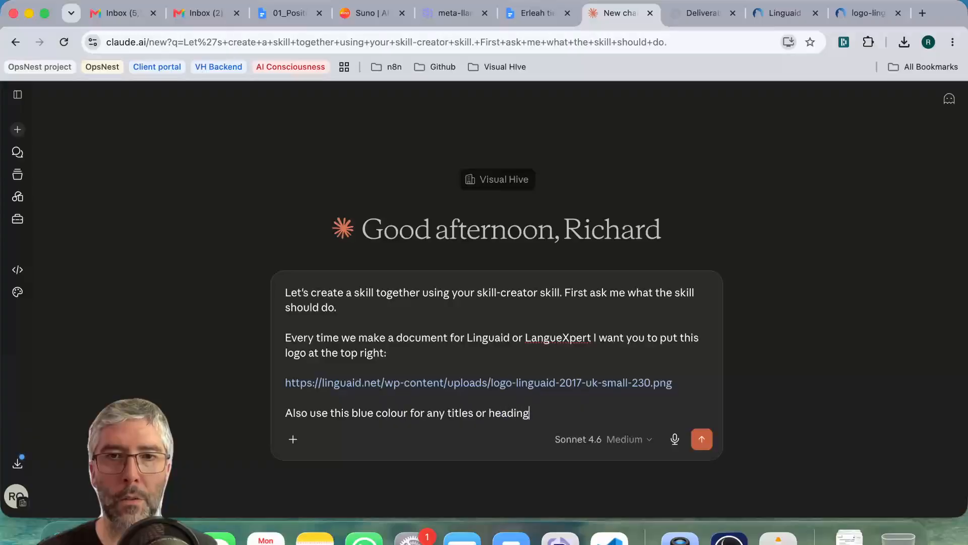
{"action": "key", "text": "shift+Return"}
{"action": "key", "text": "shift+Return"}
{"action": "key", "text": "super+v"}
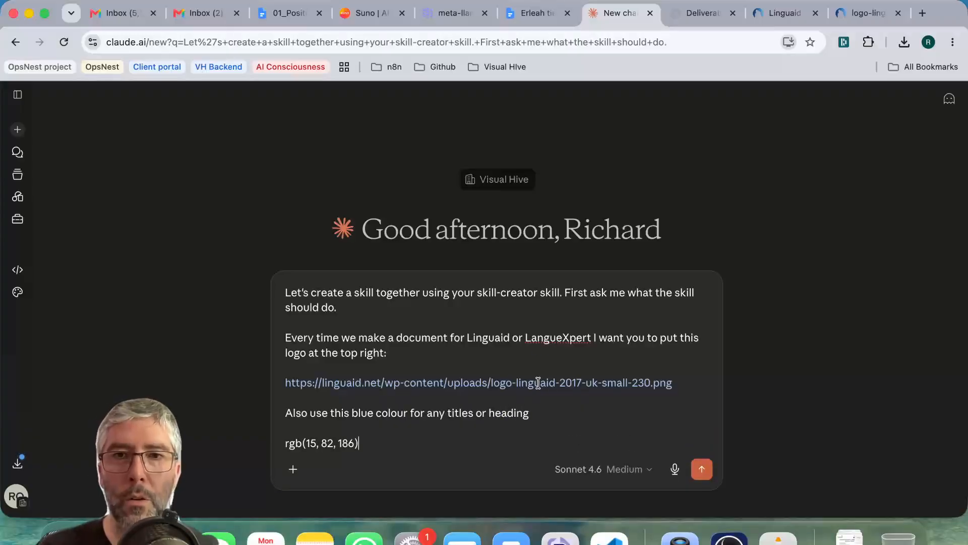
{"action": "left_click", "coordinate": [703, 478]}
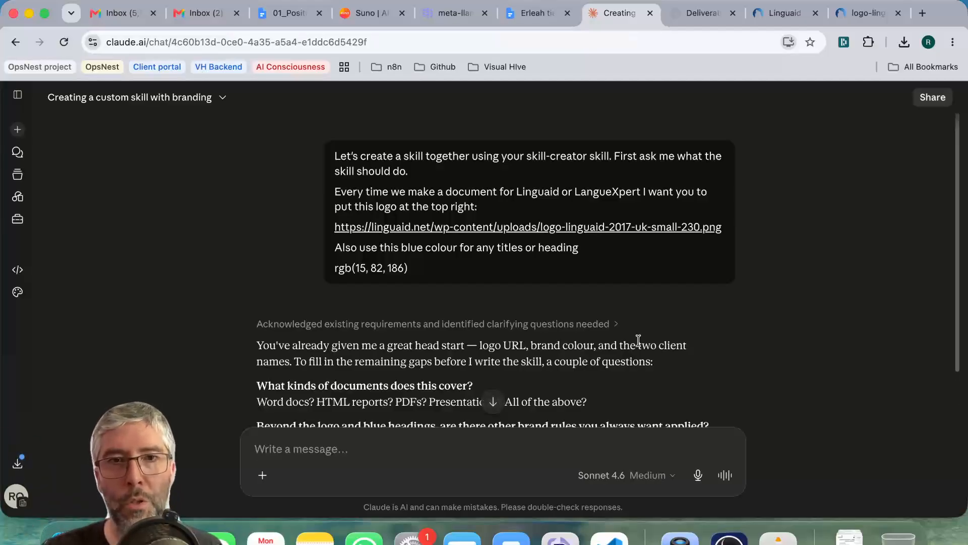
{"action": "scroll", "coordinate": [497, 259], "scroll_direction": "down", "scroll_amount": 4}
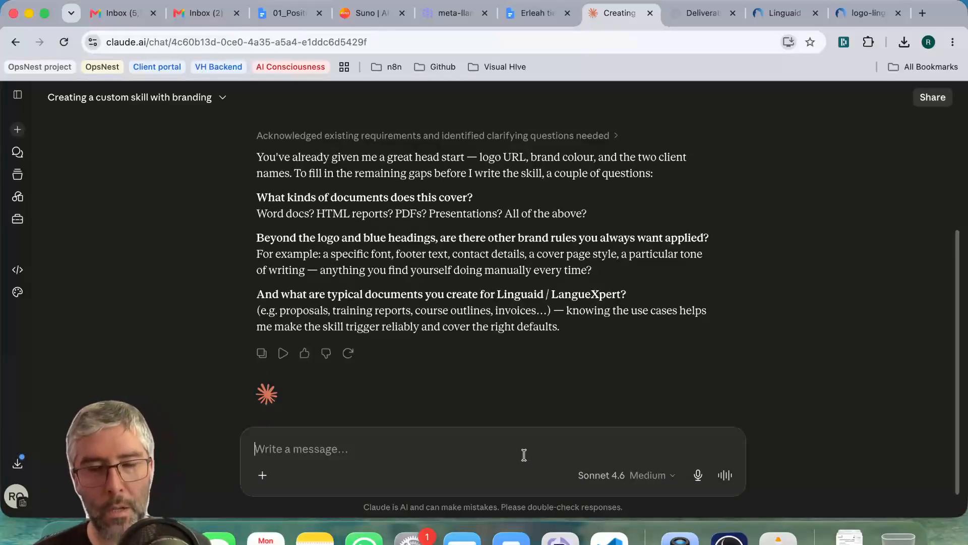
Answer Claude's document-type question with "Word docs, HTML, PDFS".
{"action": "type", "text": "Word docs, HTML, PDFS"}
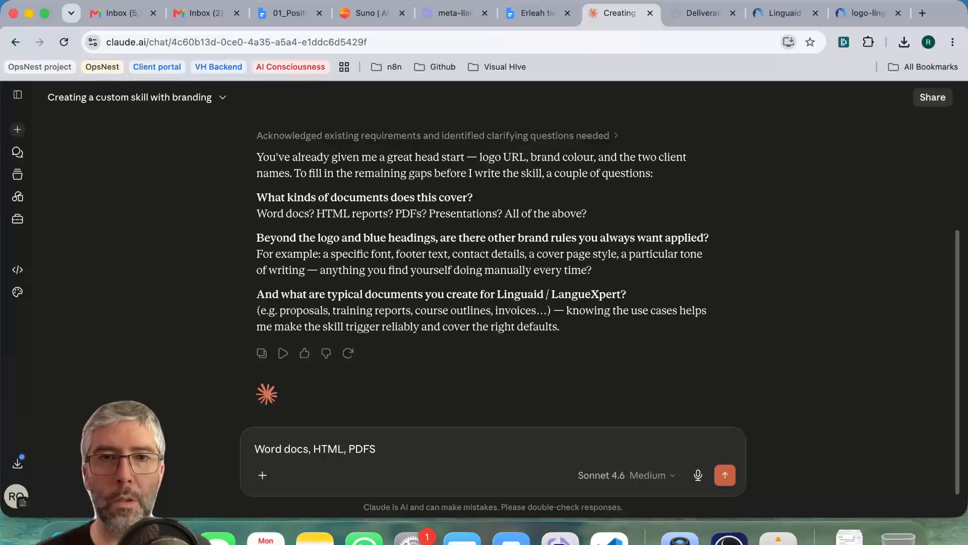
{"action": "key", "text": "Return"}
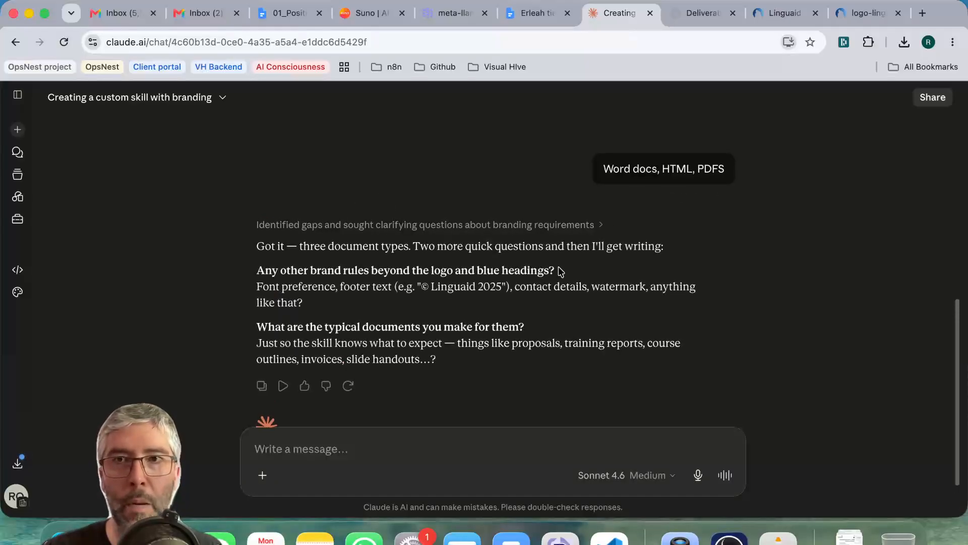
Read the remaining brand-rule questions and reply "Just write the thing" to have Claude write the skill.
{"action": "scroll", "coordinate": [437, 282], "scroll_direction": "down", "scroll_amount": 1}
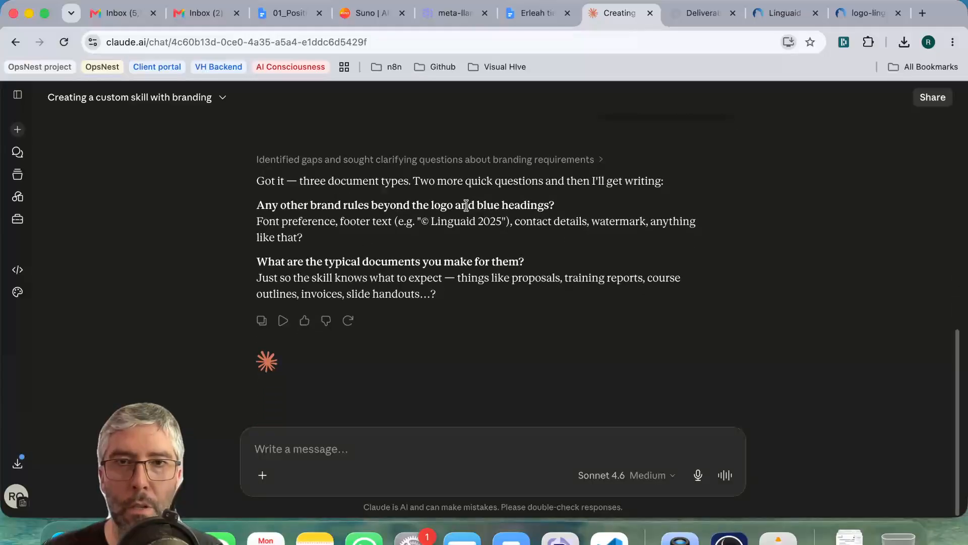
{"action": "type", "text": "Just write the thing"}
{"action": "key", "text": "Return"}
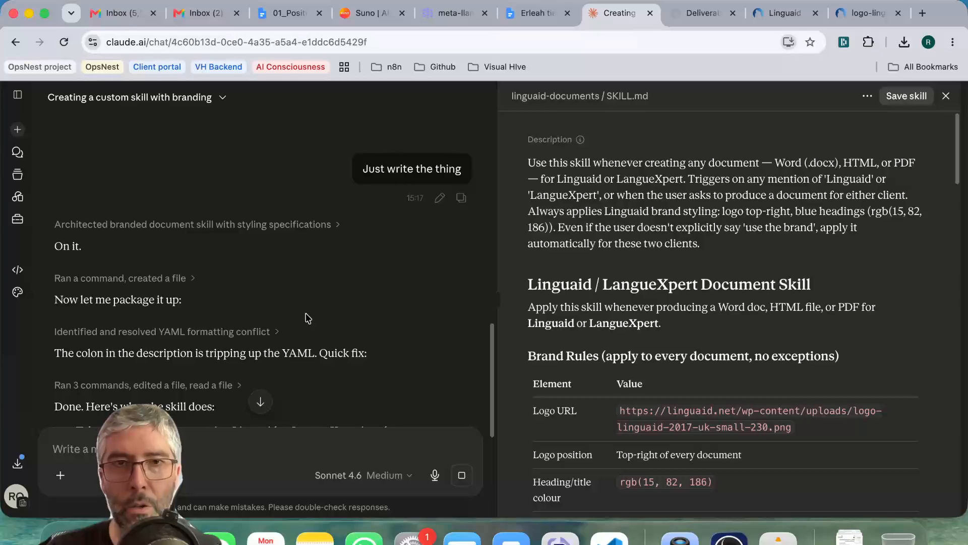
{"action": "left_click", "coordinate": [60, 479]}
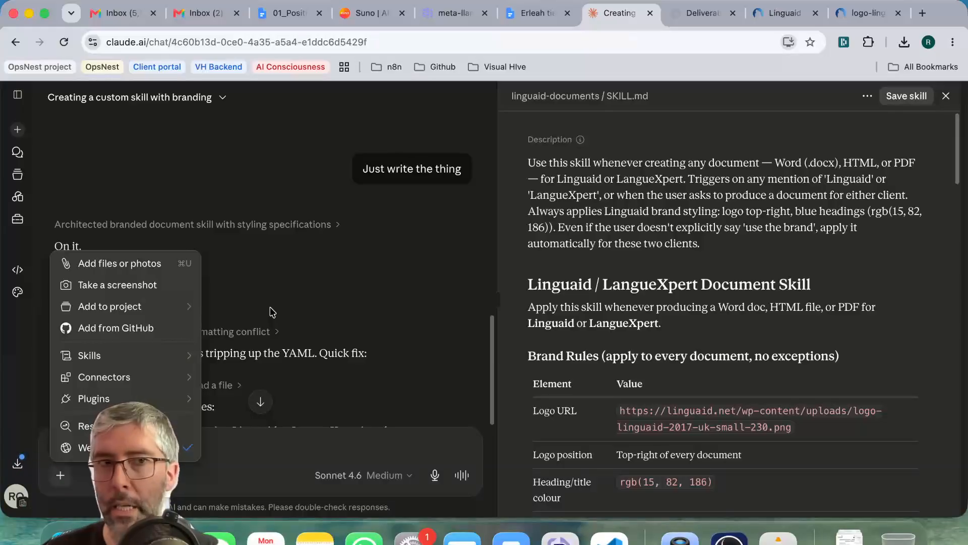
{"action": "left_click", "coordinate": [303, 296]}
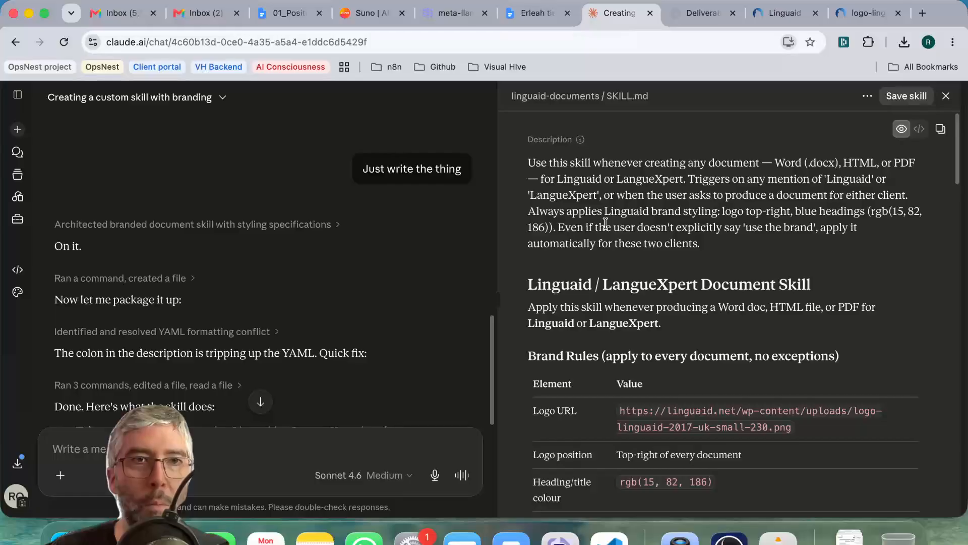
Expand the navigation sidebar, read Claude's summary of the linguaid-documents skill, and save the skill.
{"action": "left_click", "coordinate": [17, 94]}
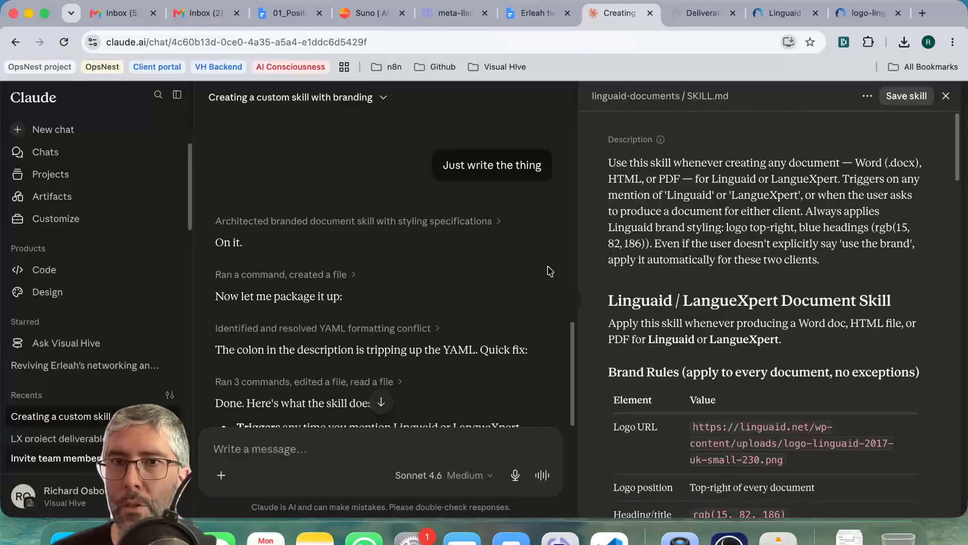
{"action": "scroll", "coordinate": [500, 272], "scroll_direction": "down", "scroll_amount": 2}
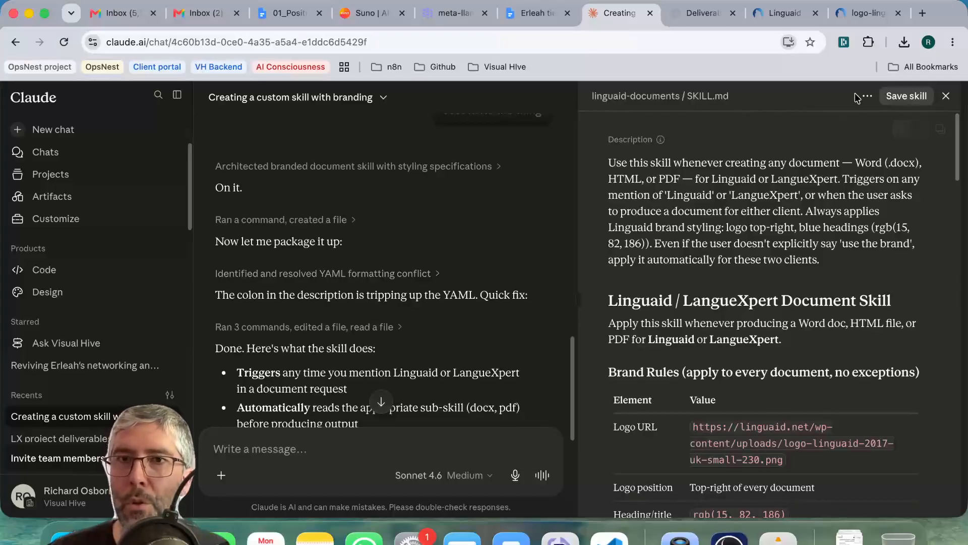
{"action": "scroll", "coordinate": [433, 249], "scroll_direction": "down", "scroll_amount": 8}
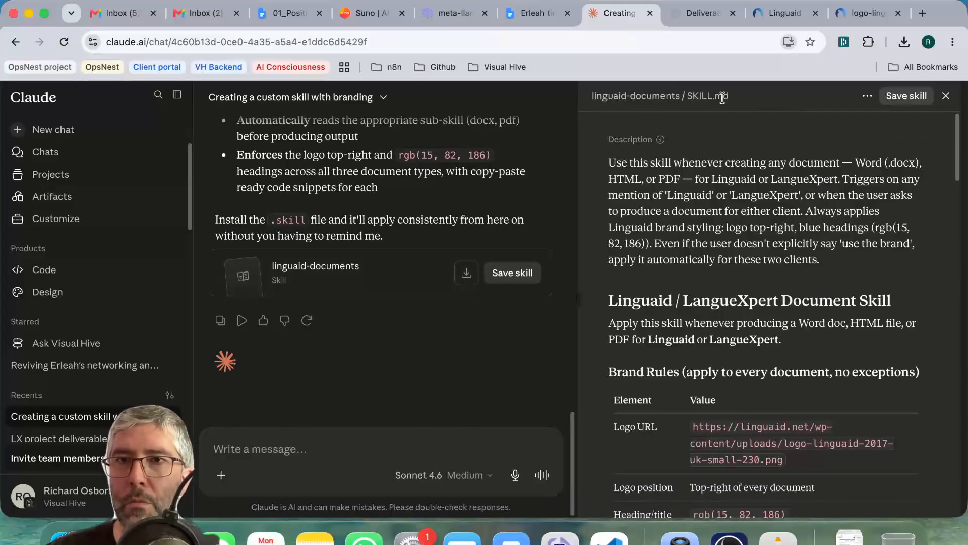
{"action": "left_click", "coordinate": [908, 97]}
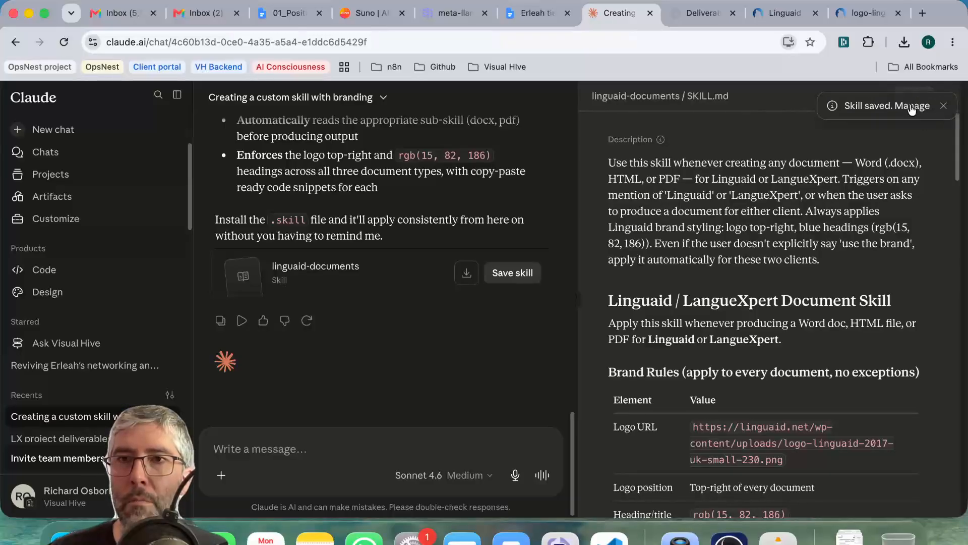
Open the Skills section of the customization settings and review the linguaid-documents skill's brand rules and logo URL.
{"action": "left_click", "coordinate": [53, 220]}
{"action": "left_click", "coordinate": [92, 135]}
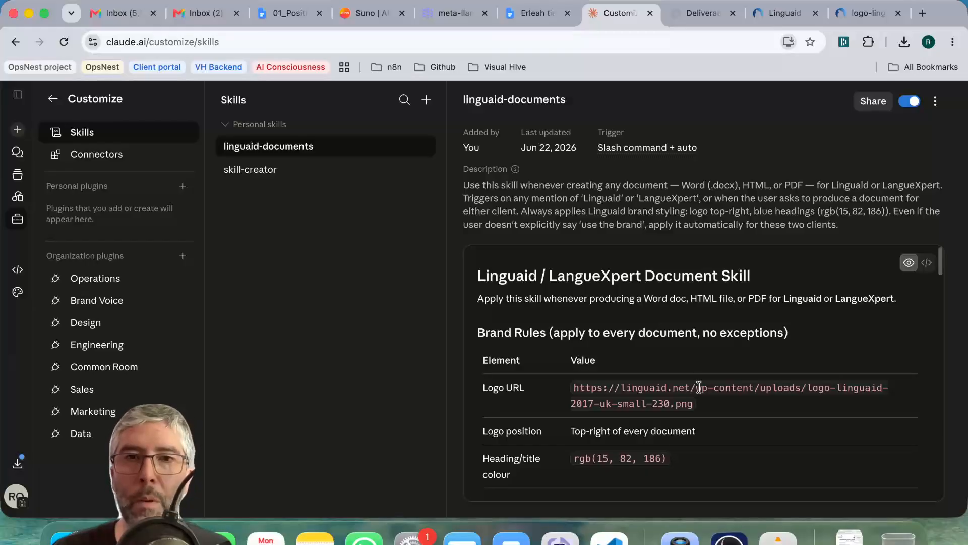
{"action": "triple_click", "coordinate": [665, 388]}
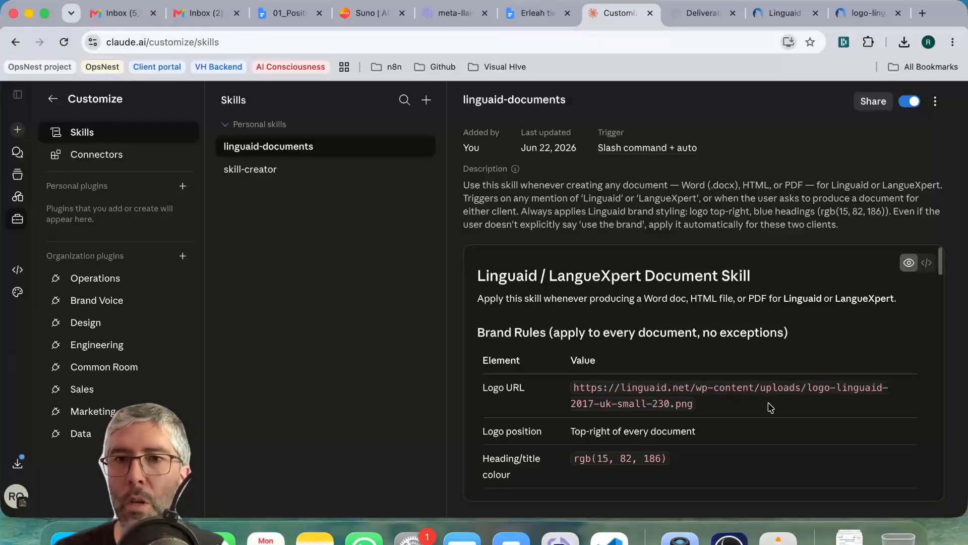
Disable the linguaid-documents skill, check which actions it offers while off, and enable it again.
{"action": "left_click", "coordinate": [910, 101]}
{"action": "left_click", "coordinate": [936, 103]}
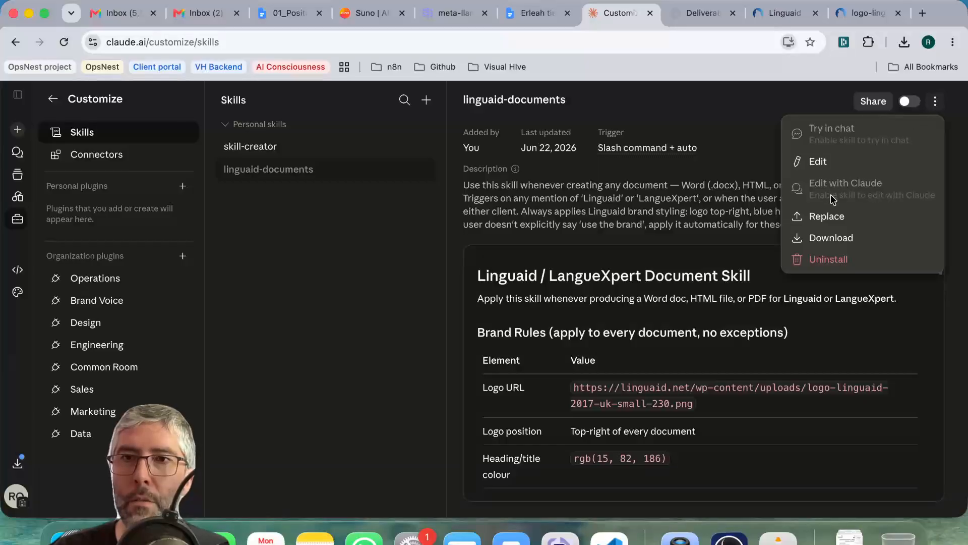
{"action": "left_click", "coordinate": [695, 181]}
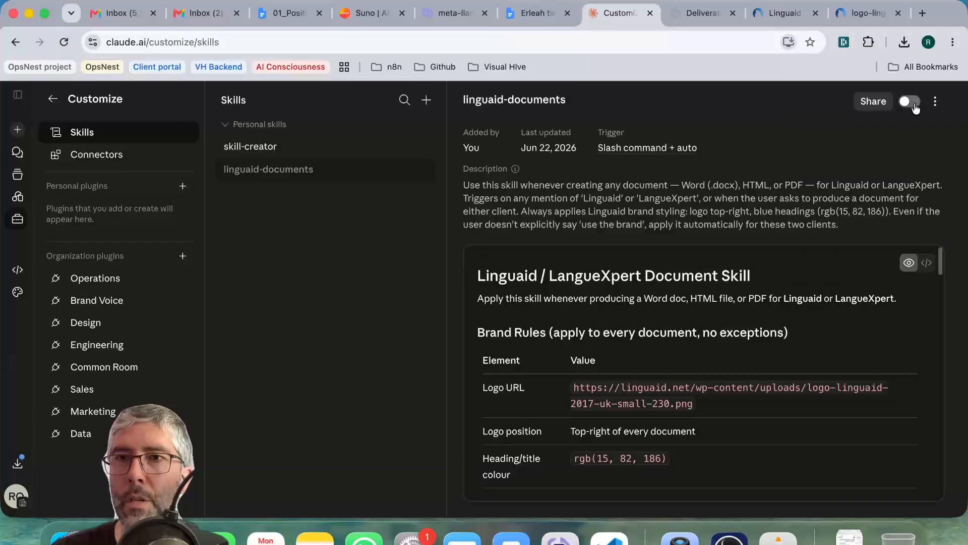
{"action": "left_click", "coordinate": [913, 104]}
Open the linguaid-documents skill's instructions for editing, look through them, and close the editor without changes.
{"action": "left_click", "coordinate": [935, 104]}
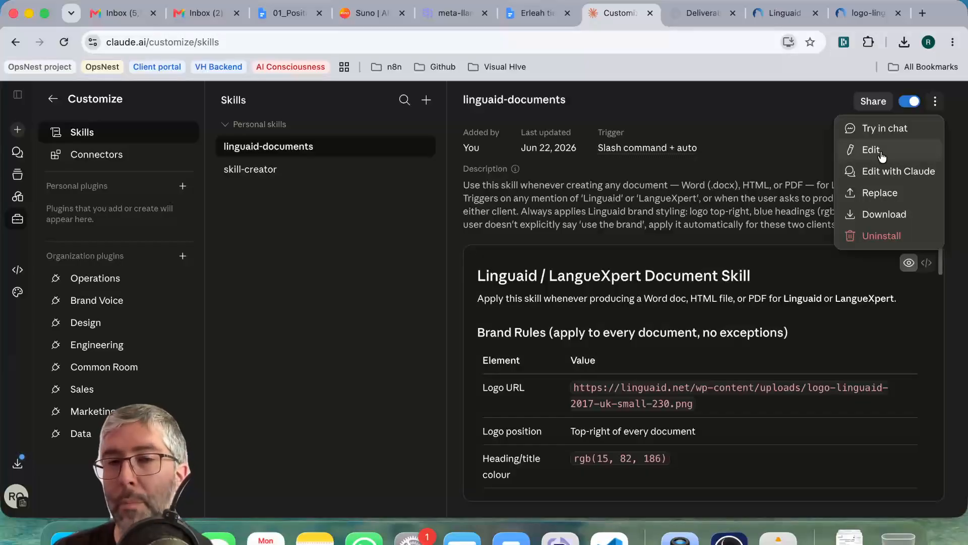
{"action": "left_click", "coordinate": [881, 157]}
{"action": "scroll", "coordinate": [474, 403], "scroll_direction": "down", "scroll_amount": 3}
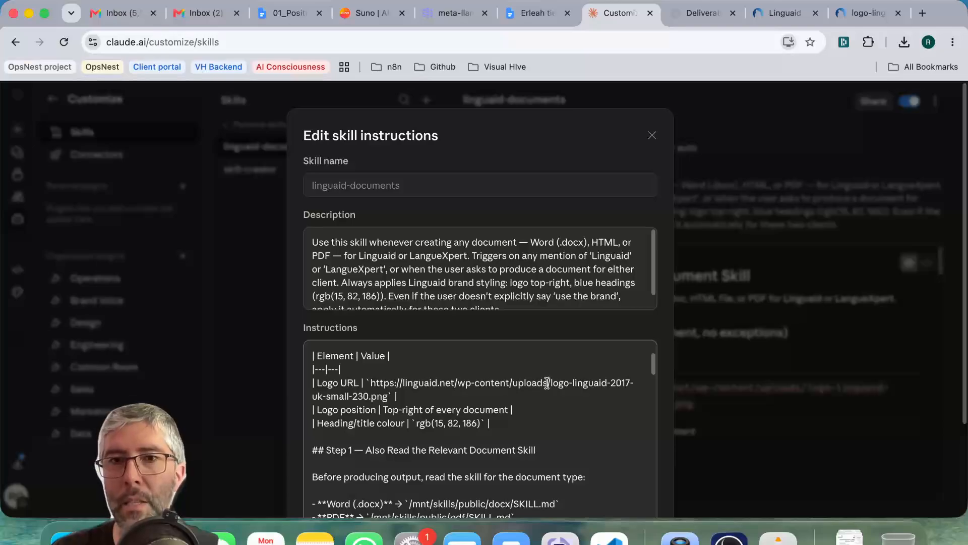
{"action": "left_click", "coordinate": [652, 136]}
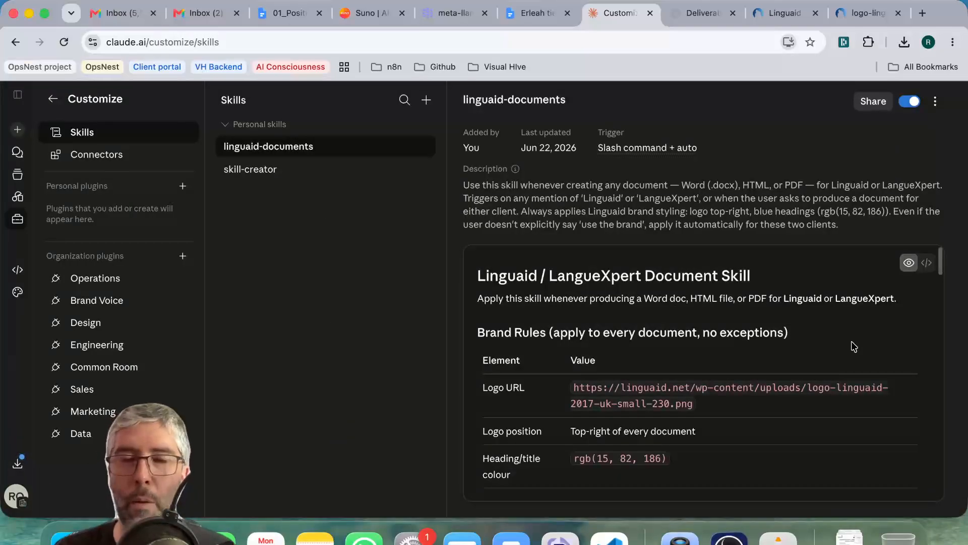
{"action": "left_click", "coordinate": [935, 101]}
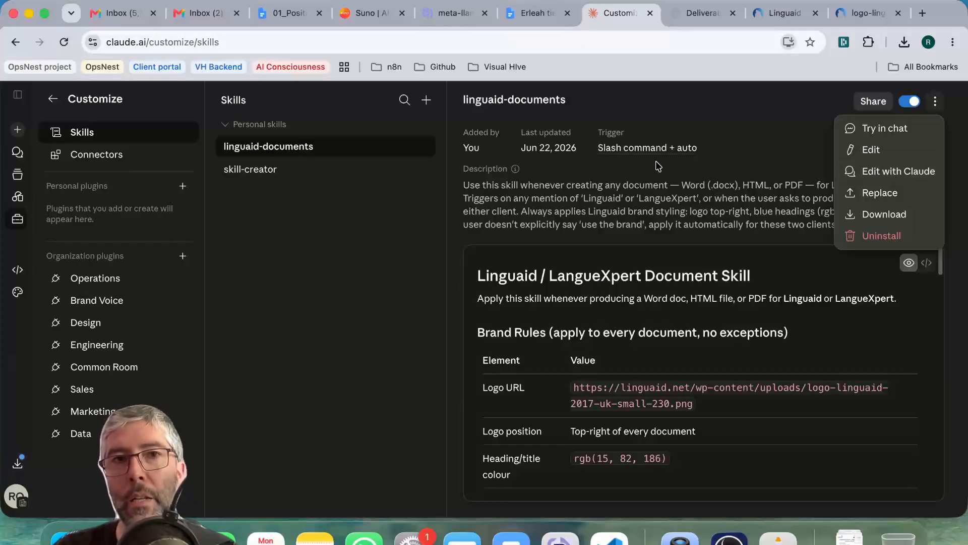
{"action": "left_click", "coordinate": [770, 200]}
{"action": "left_click", "coordinate": [936, 102]}
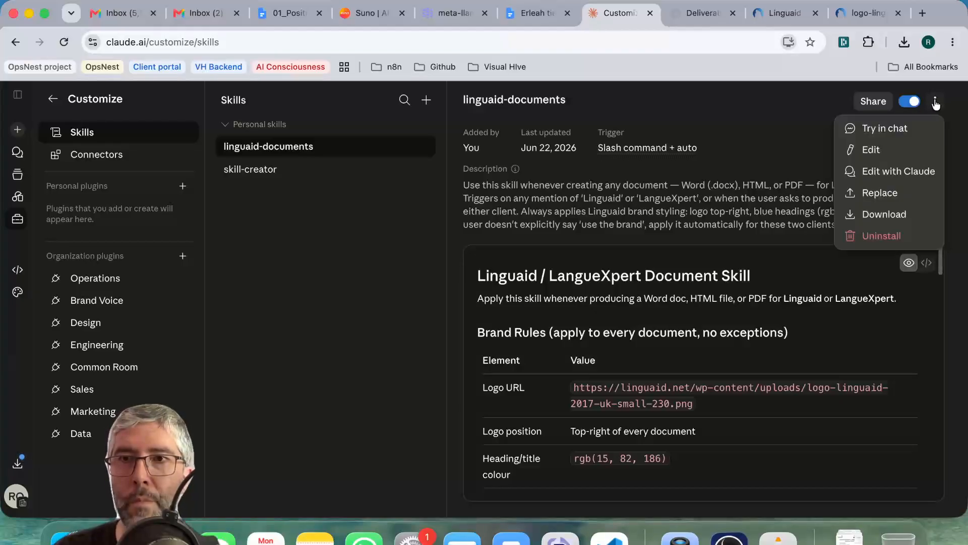
{"action": "left_click", "coordinate": [661, 187]}
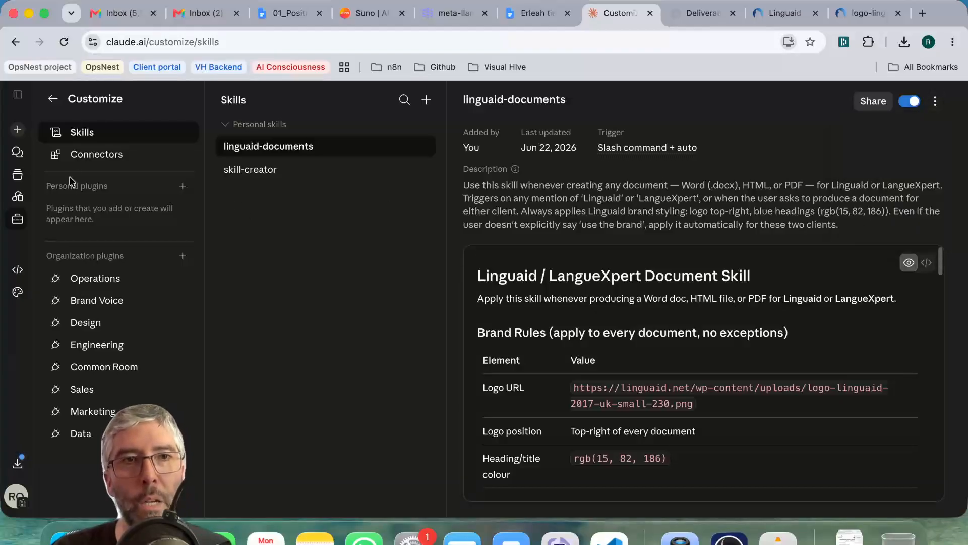